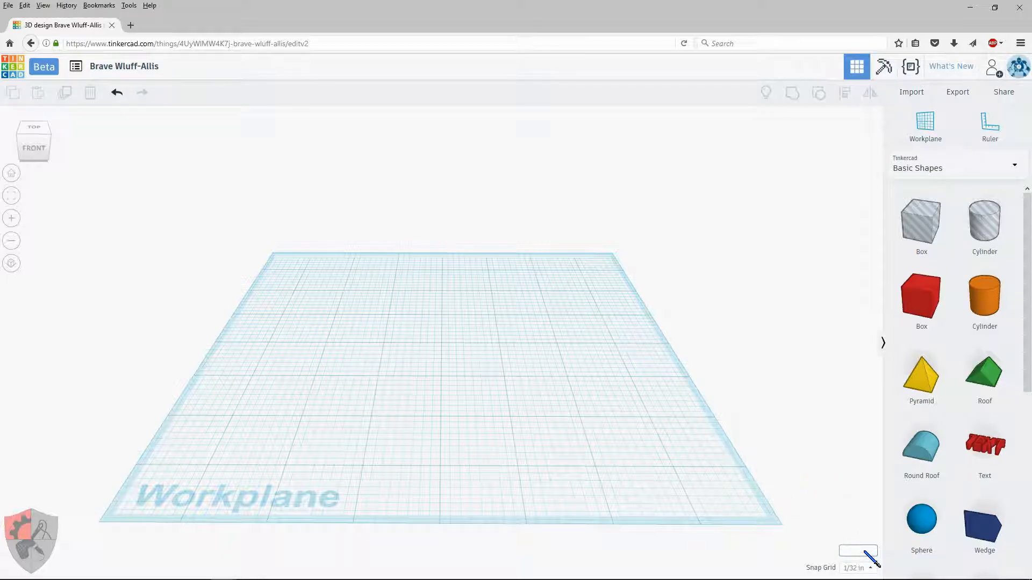
Inspect the unit options in the grid properties, then close them without changes
click(863, 551)
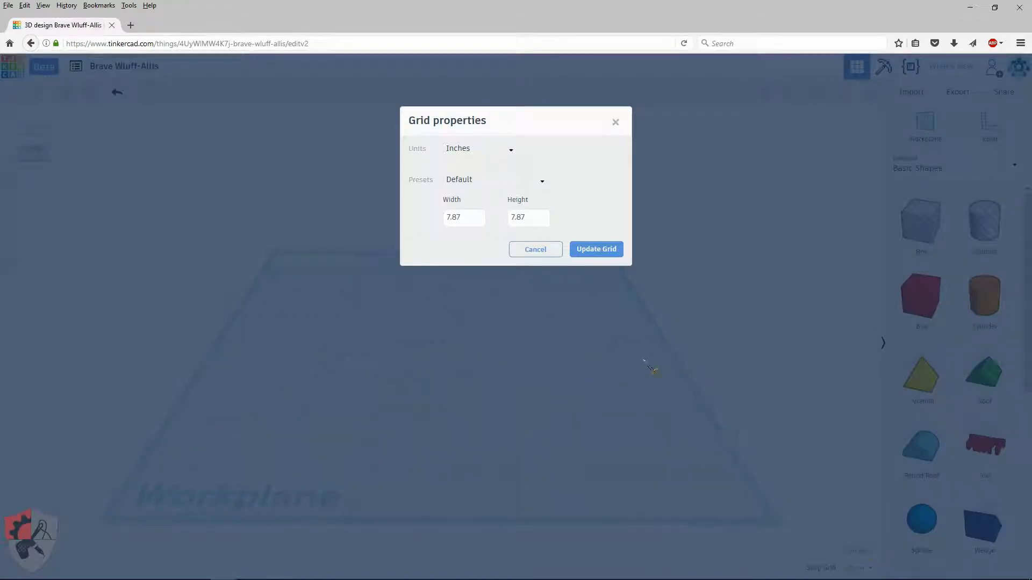
click(511, 151)
click(511, 150)
click(618, 125)
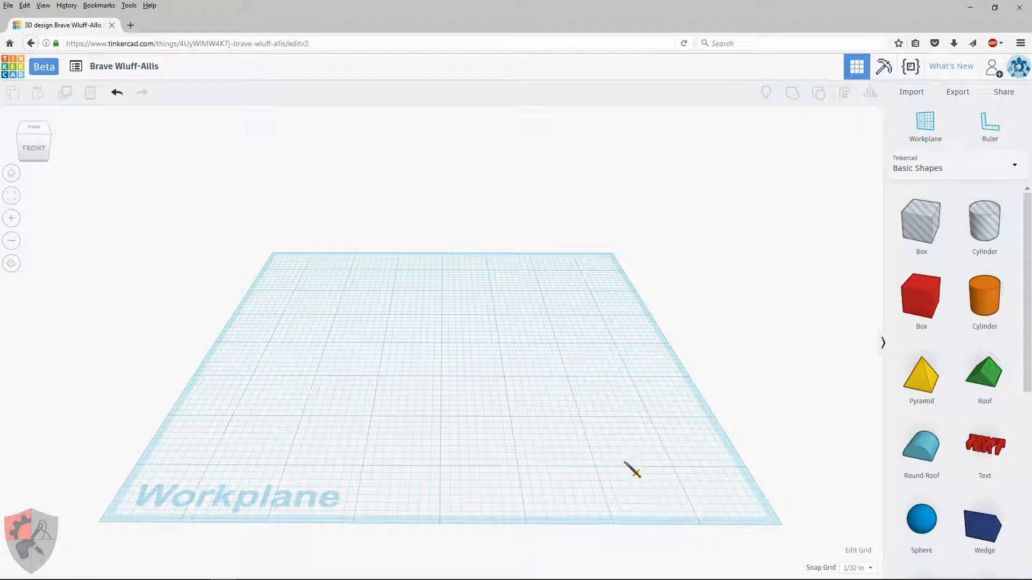
Place a solid red box on the workplane and reduce its height to about 1/4 in
drag(938, 305, 481, 406)
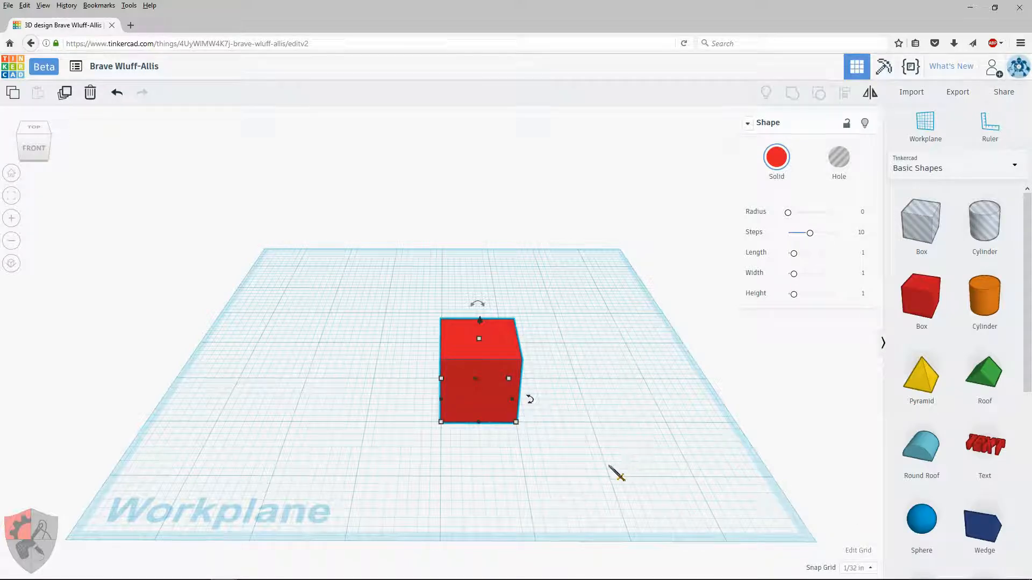
right_drag(601, 469, 601, 436)
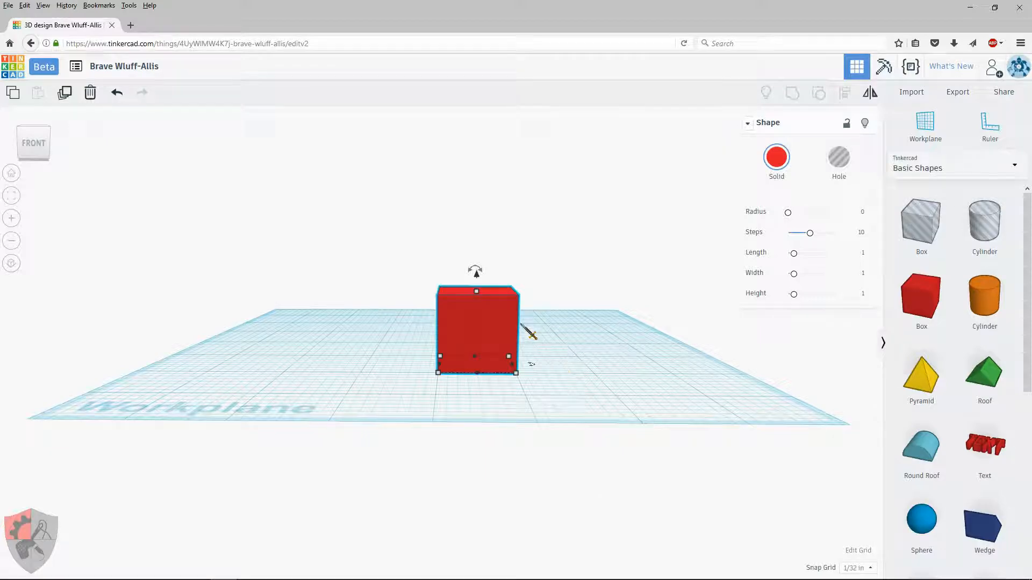
mouse_move(477, 292)
mouse_move(473, 373)
drag(477, 291, 476, 353)
drag(476, 351, 476, 347)
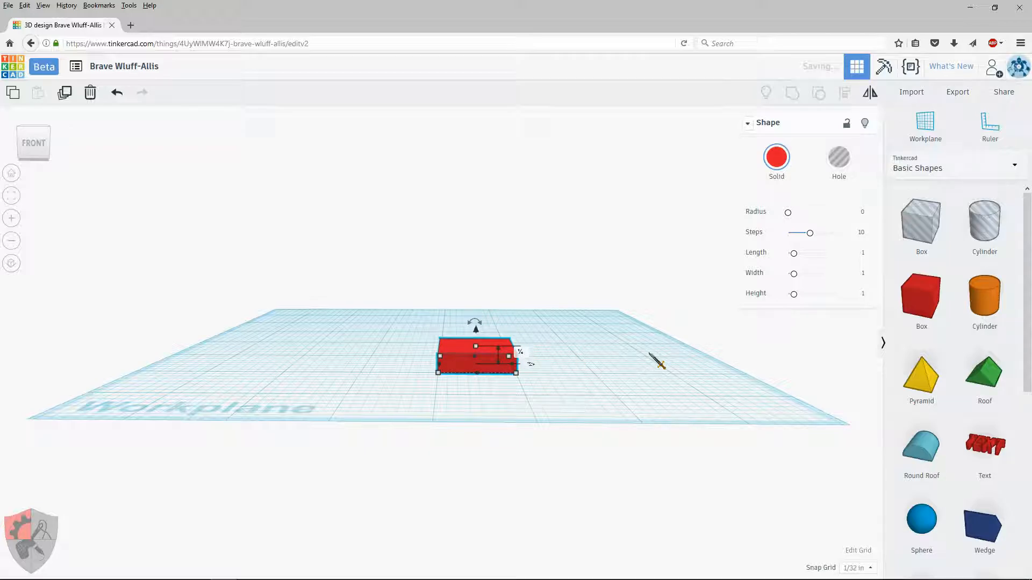
right_drag(396, 329, 388, 397)
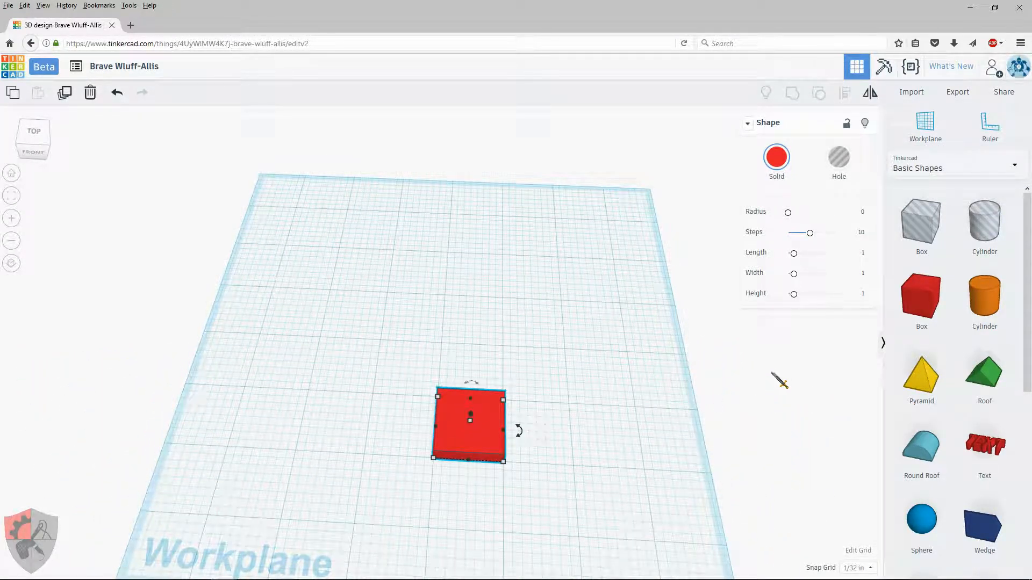
Place a solid cylinder beside the red box and shrink its base to about 0.281 by 0.281 in
drag(998, 305, 569, 433)
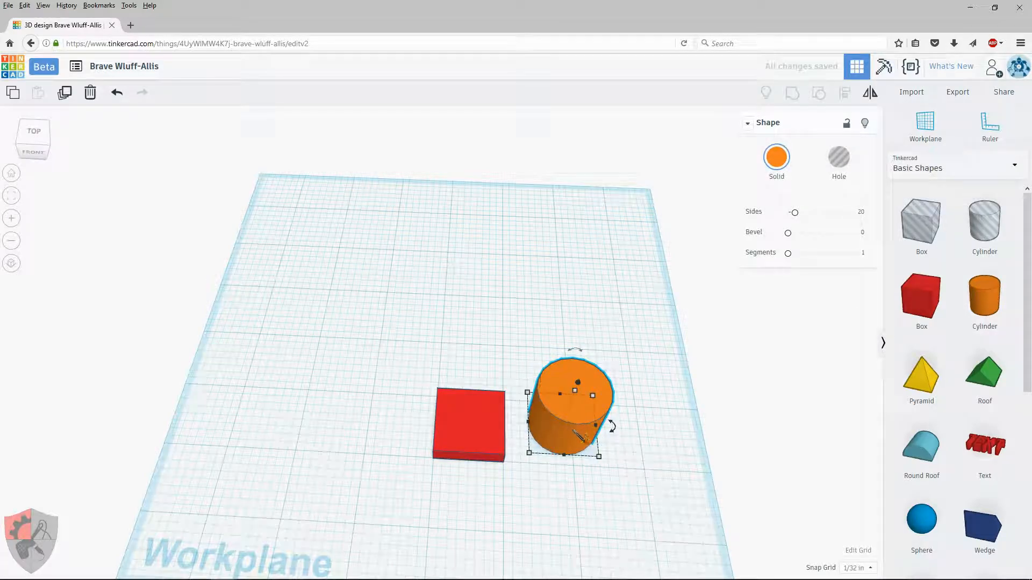
mouse_move(531, 455)
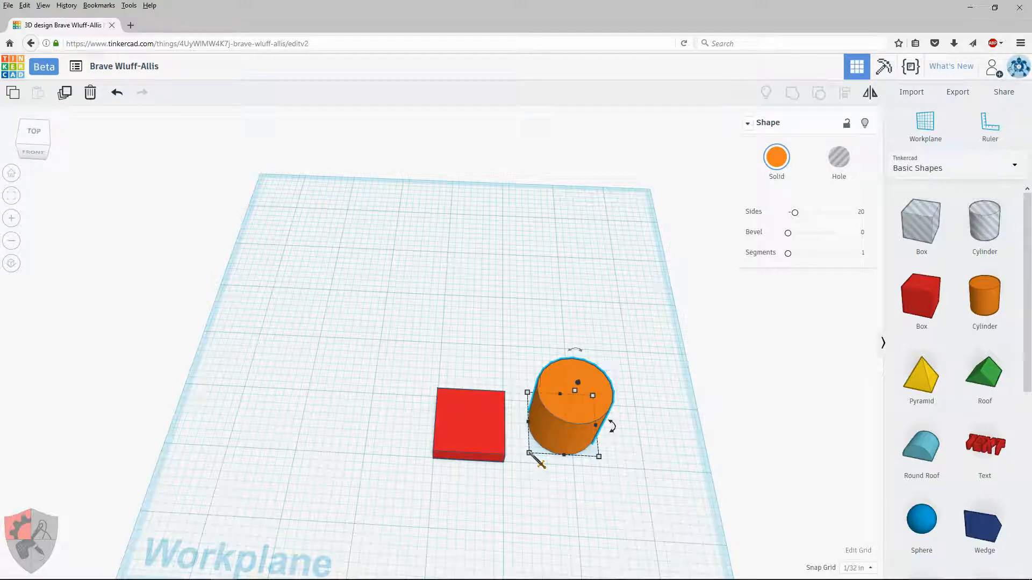
drag(530, 455, 599, 423)
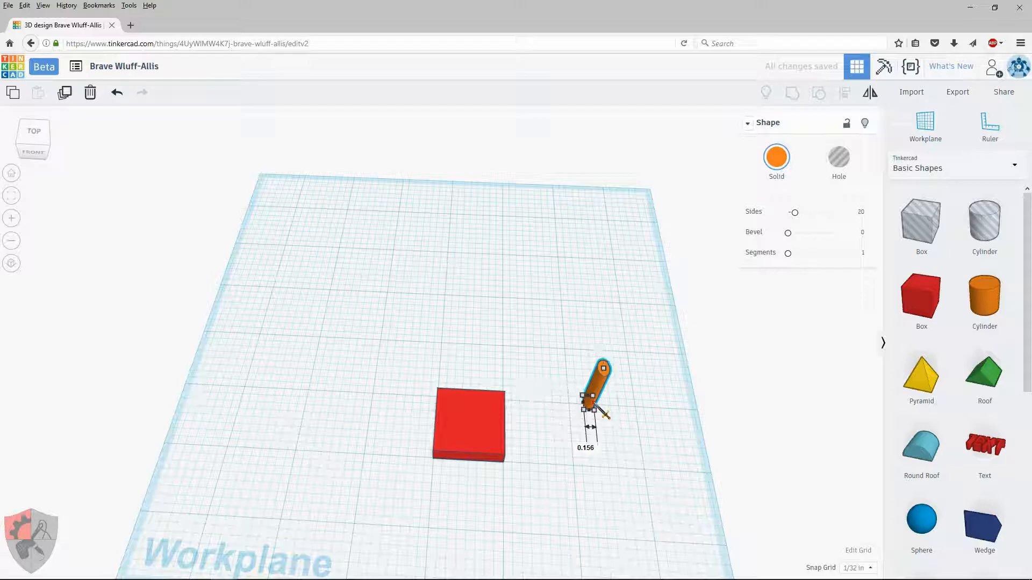
drag(605, 413, 610, 415)
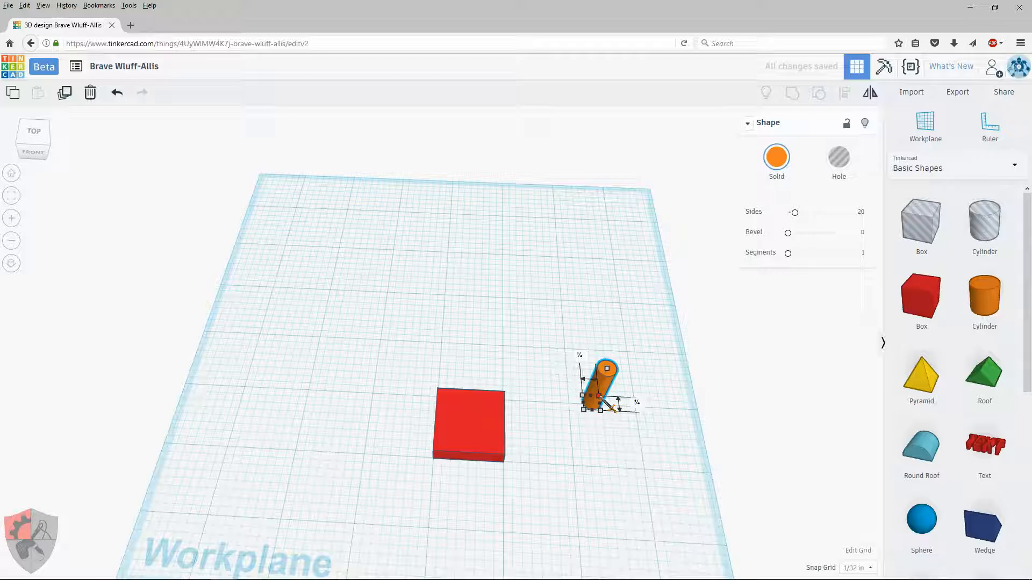
drag(611, 407, 613, 408)
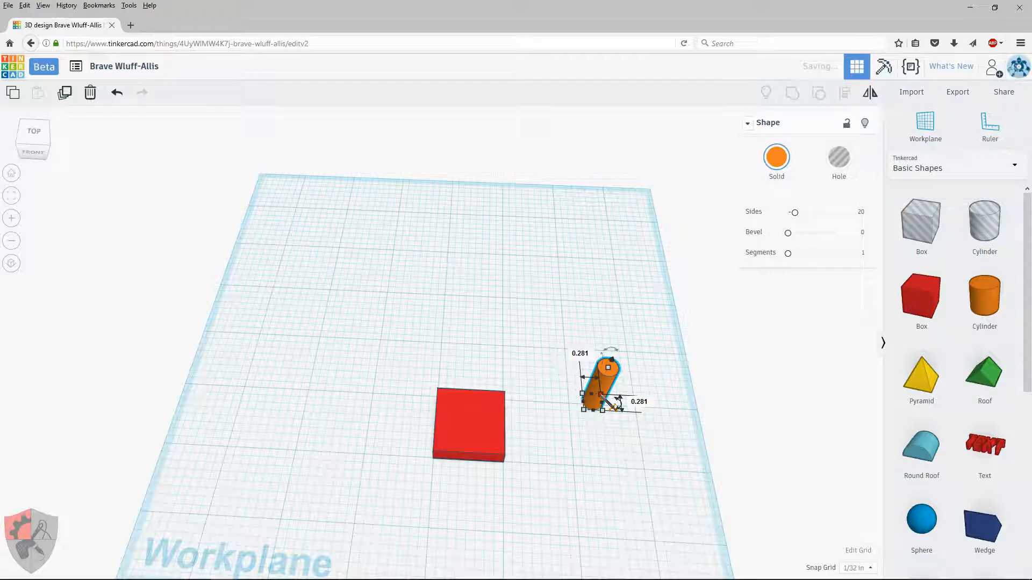
Move the narrow cylinder into the centre of the red box so it stands as a post
right_drag(648, 489, 619, 355)
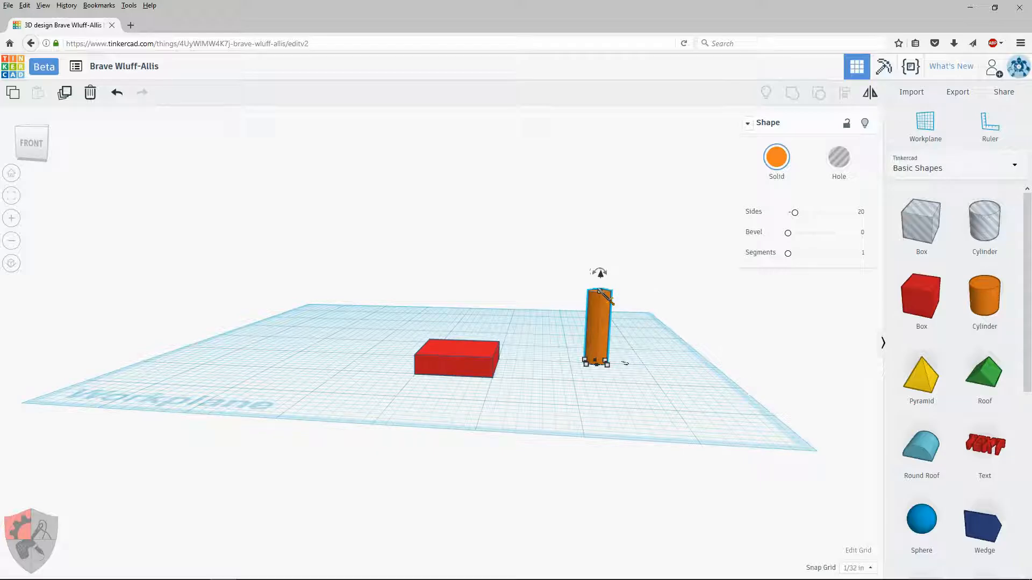
drag(602, 292, 468, 358)
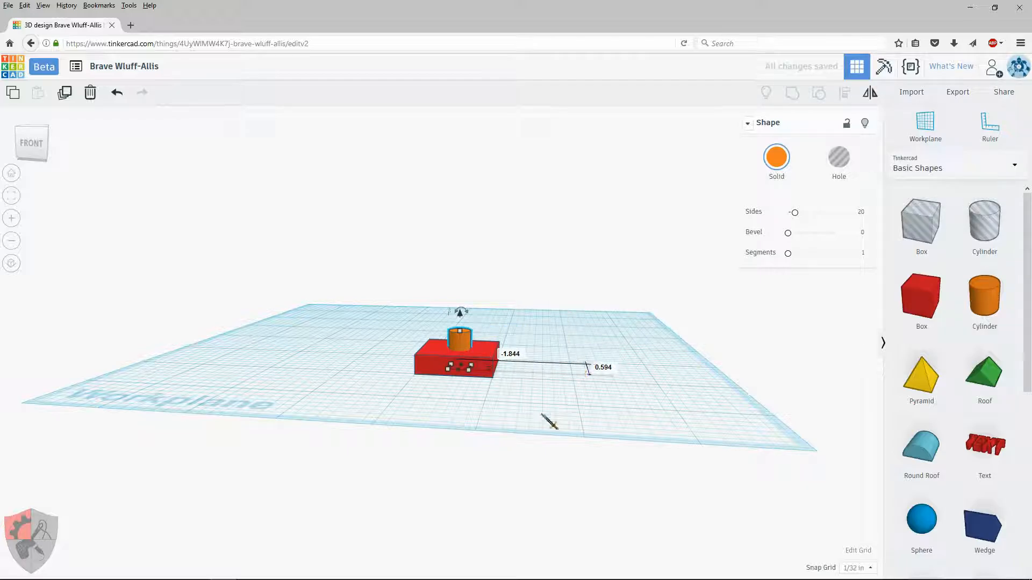
right_drag(529, 393, 545, 515)
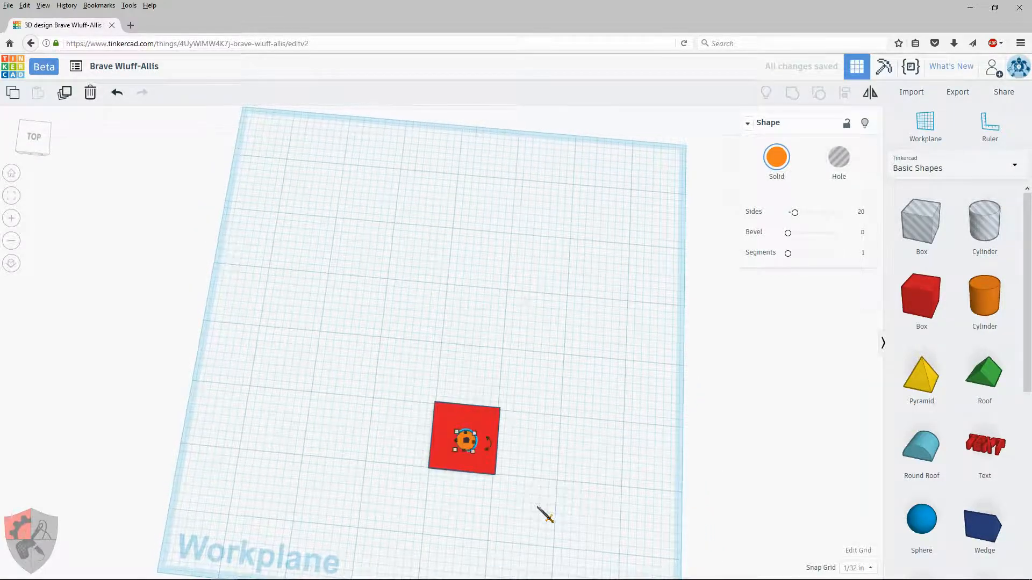
drag(460, 445, 461, 445)
click(576, 454)
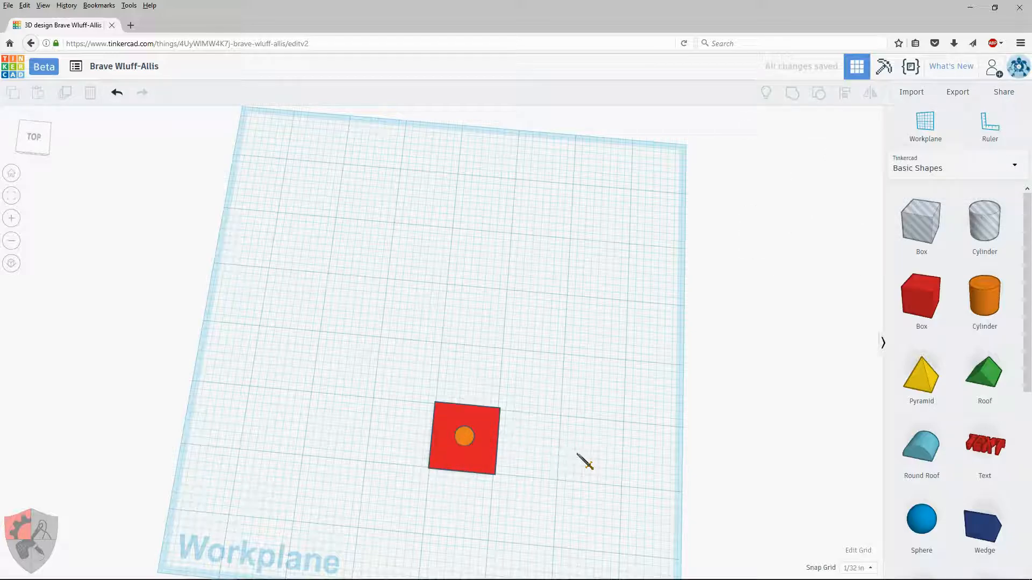
Make the cylindrical post on the red box slightly taller
right_drag(548, 495, 556, 341)
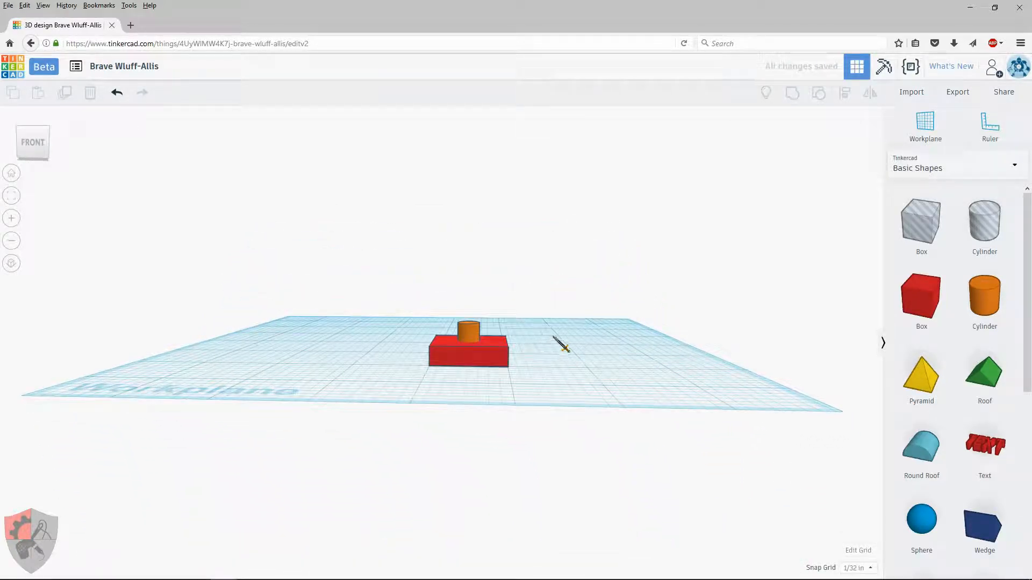
click(470, 330)
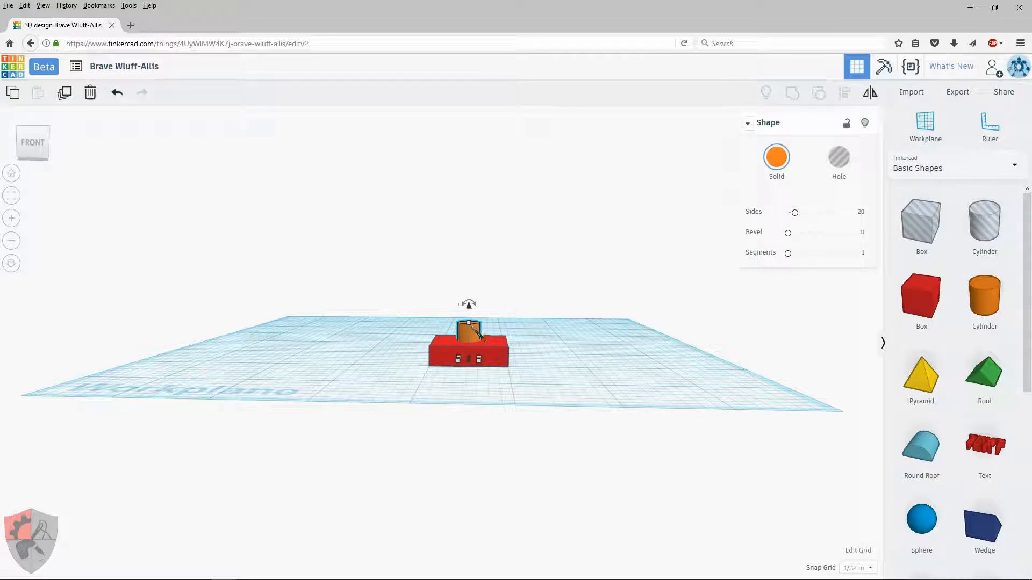
drag(469, 323, 468, 321)
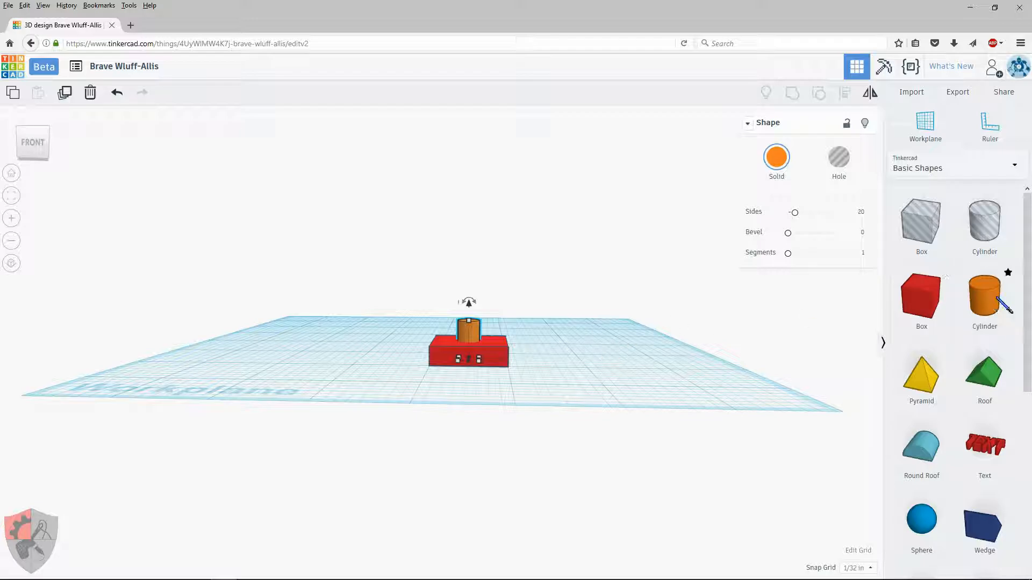
Add a second cylinder beside the box and resize it into a disc about 3/8 in wide and 1/8 in high
drag(993, 300, 605, 367)
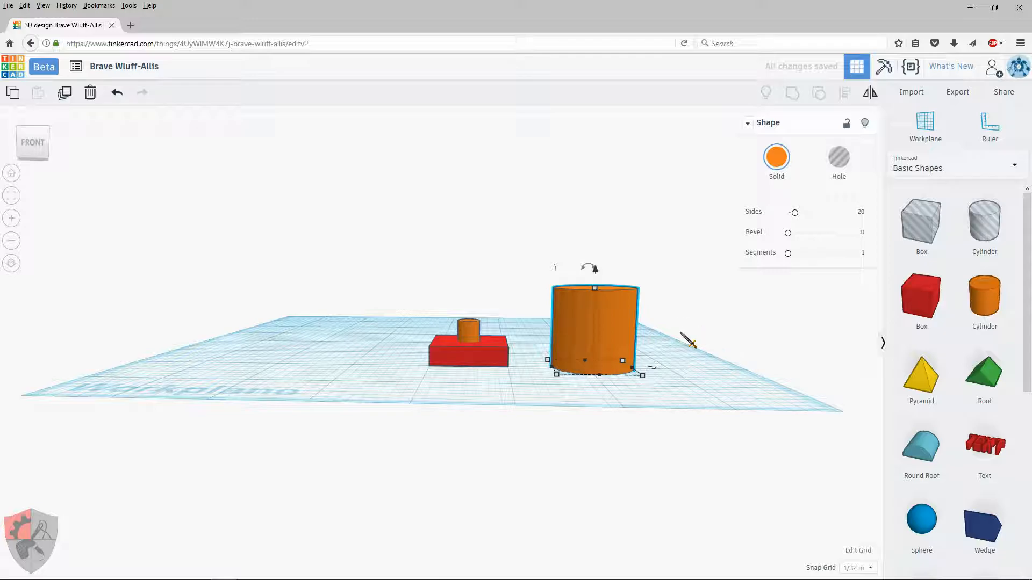
right_drag(696, 342, 692, 380)
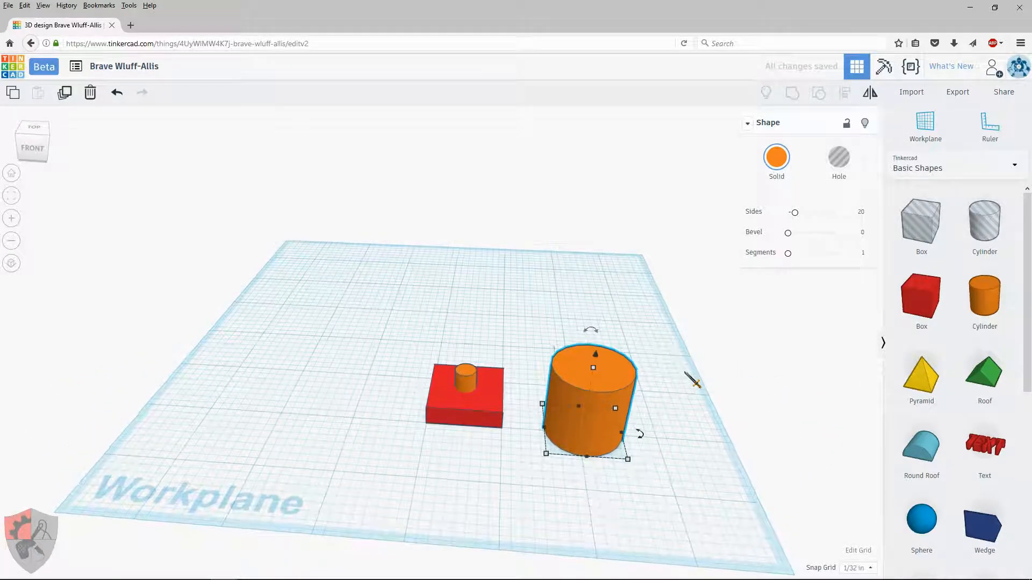
mouse_move(721, 440)
right_down()
mouse_move(730, 426)
mouse_move(747, 438)
mouse_move(734, 430)
right_up()
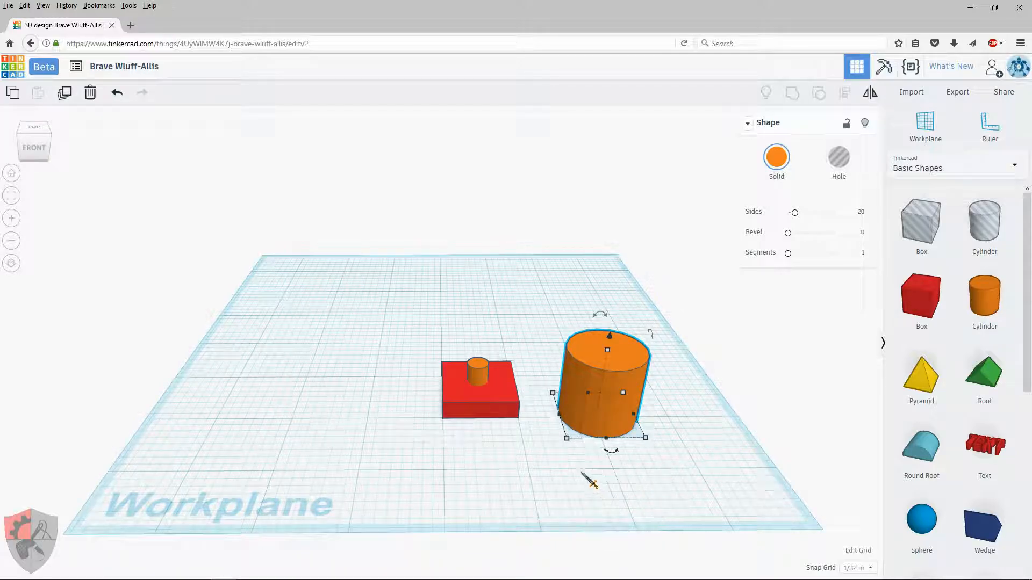
drag(575, 448, 615, 424)
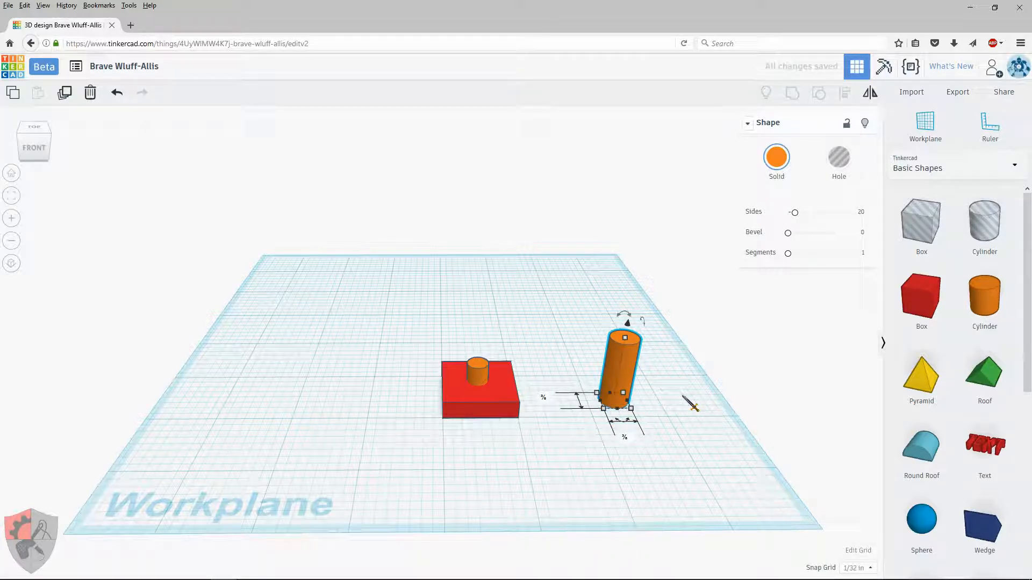
drag(627, 342, 634, 404)
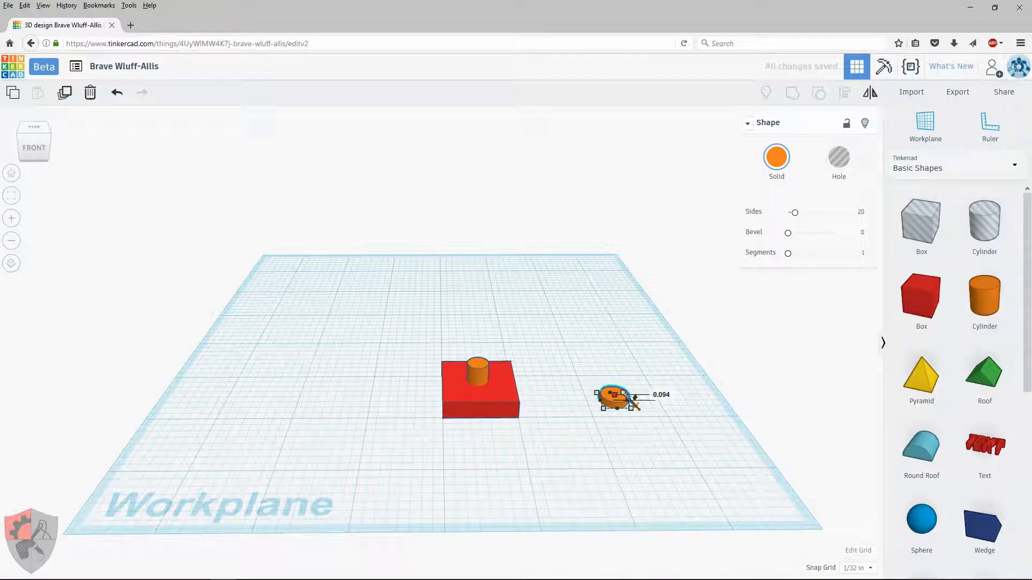
drag(624, 397, 624, 395)
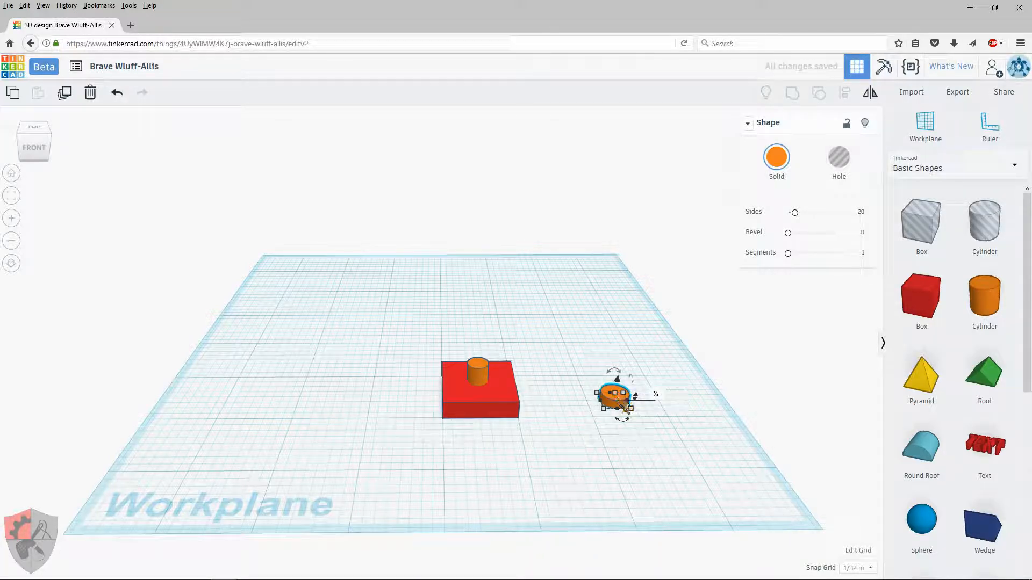
Bring the small disc over to the red box and raise it to the top of the post
drag(604, 402, 492, 459)
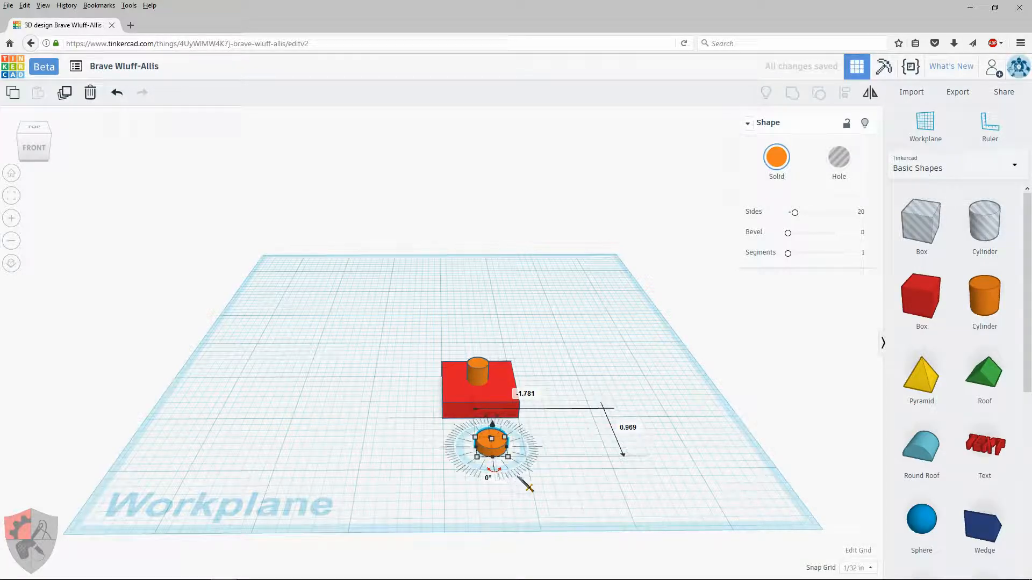
drag(502, 437, 502, 404)
right_drag(470, 452, 555, 387)
drag(623, 311, 538, 269)
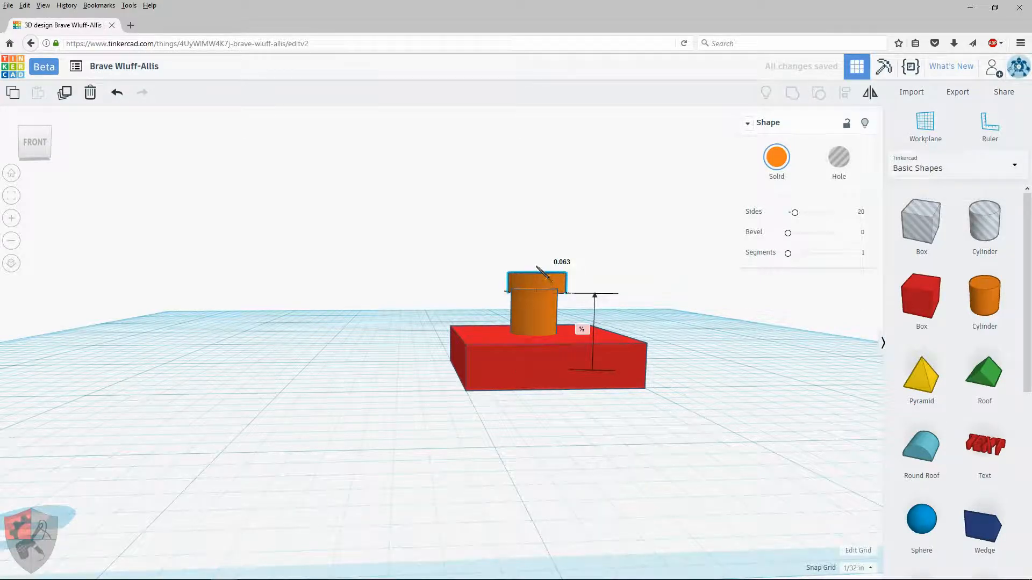
drag(538, 269, 538, 269)
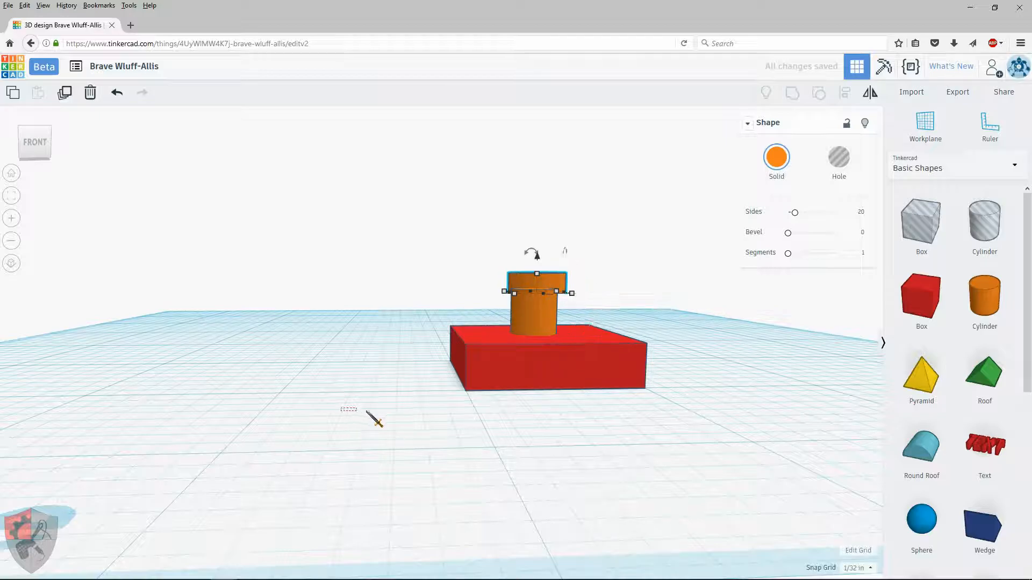
click(381, 420)
Slide the raised disc across so it sits on top of the post as a cap
right_drag(387, 421, 610, 427)
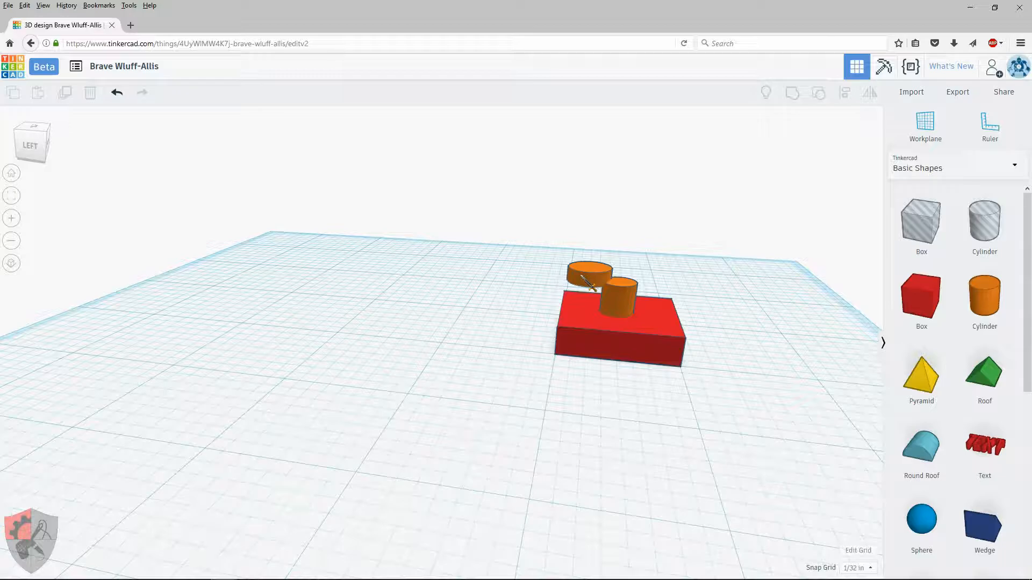
drag(589, 285, 617, 291)
drag(744, 321, 709, 389)
right_drag(735, 366, 422, 344)
Inspect the cap's rotation controls around its horizontal and vertical axes
click(425, 347)
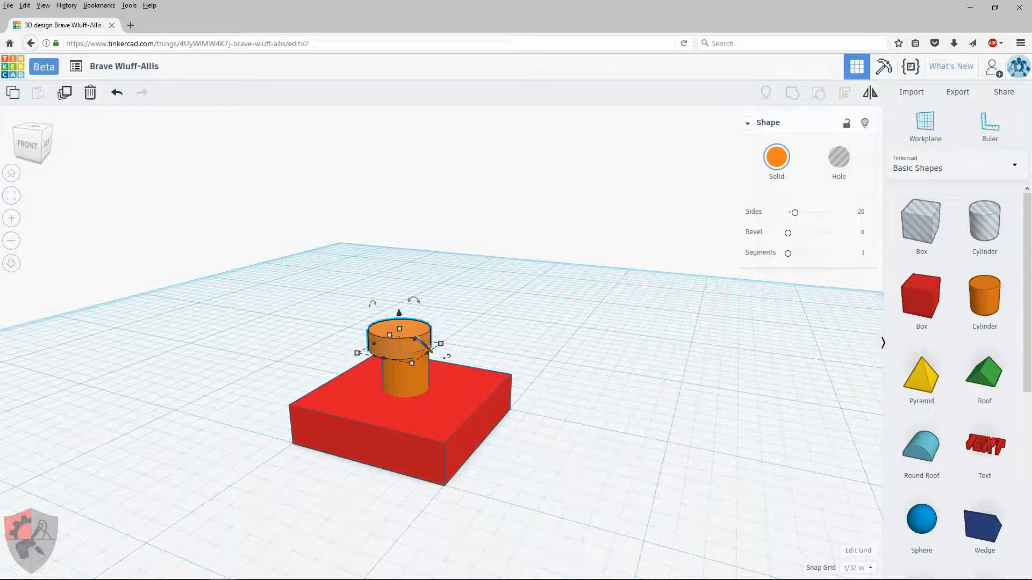
mouse_move(447, 359)
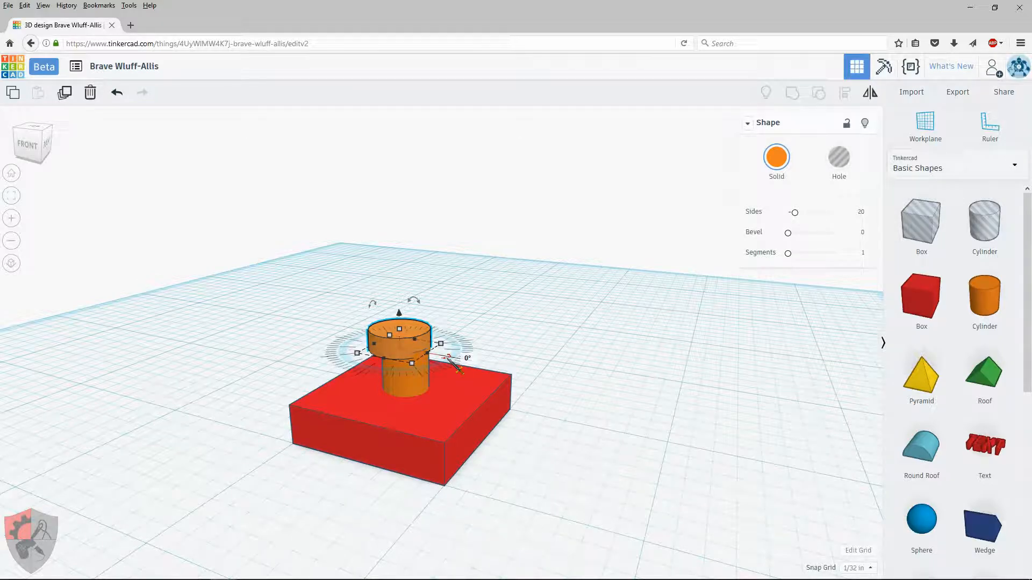
mouse_move(414, 302)
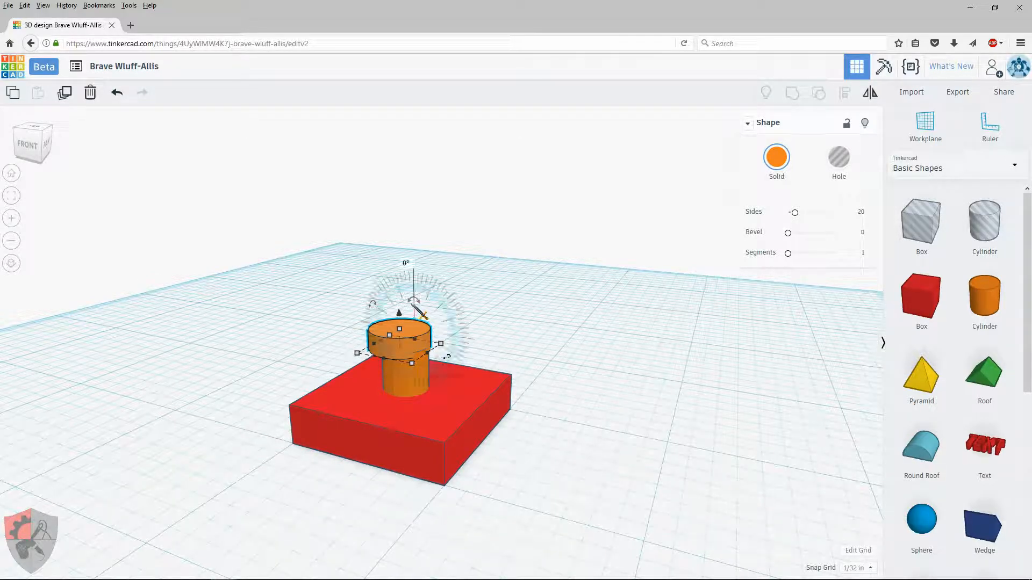
mouse_move(415, 299)
mouse_down()
mouse_move(437, 302)
mouse_move(411, 304)
mouse_up()
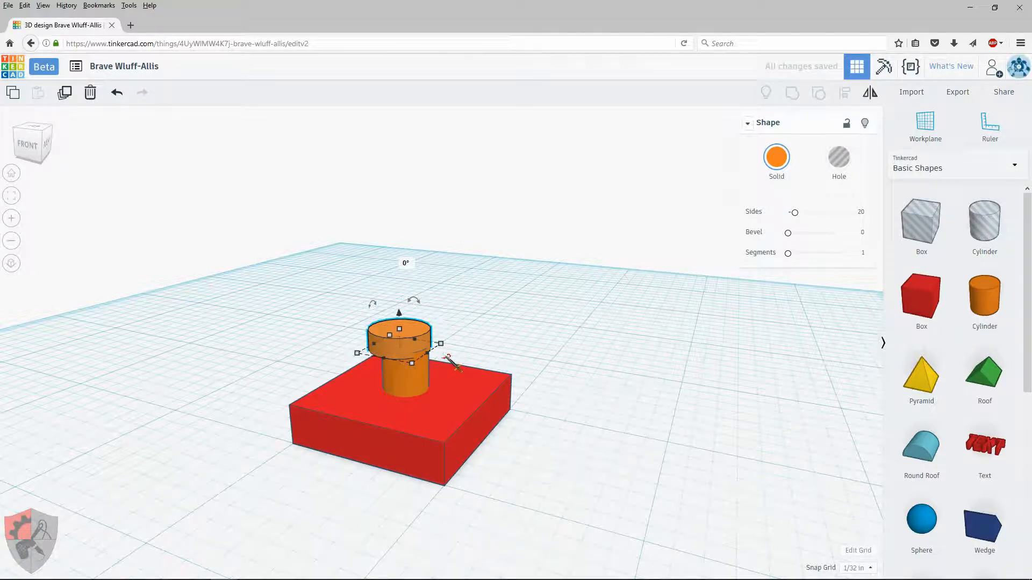
mouse_move(456, 359)
mouse_down()
mouse_move(467, 345)
mouse_move(455, 359)
mouse_up()
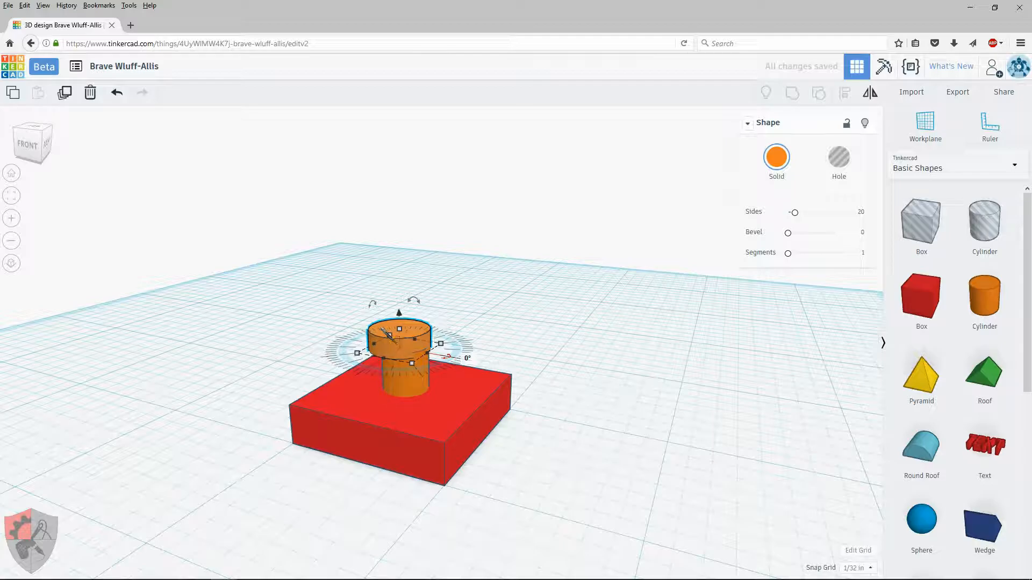
Nudge the cap 0.031 in sideways to centre it over the post, and view the model from below
drag(385, 331, 388, 333)
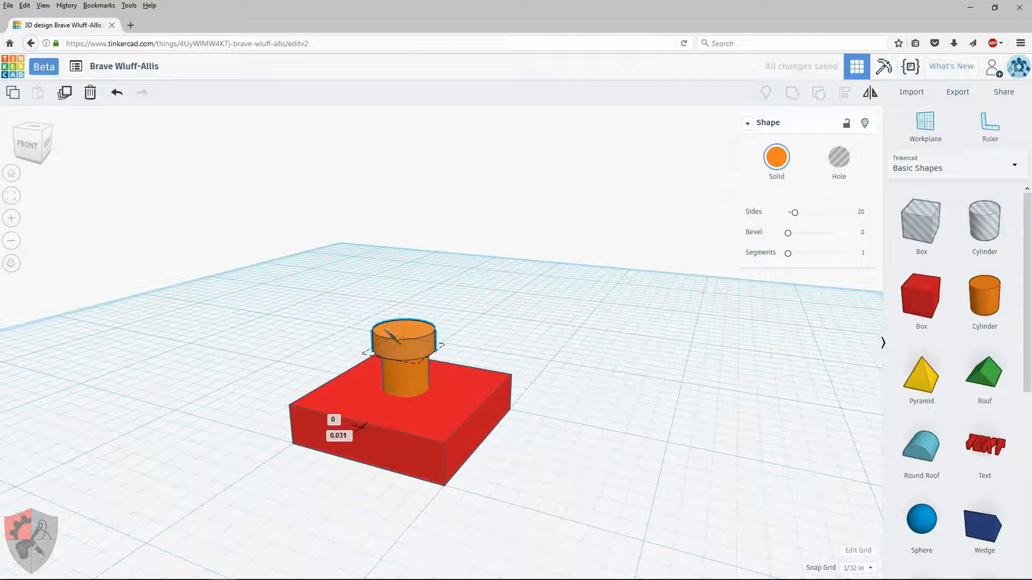
drag(578, 444, 510, 432)
right_drag(540, 437, 606, 391)
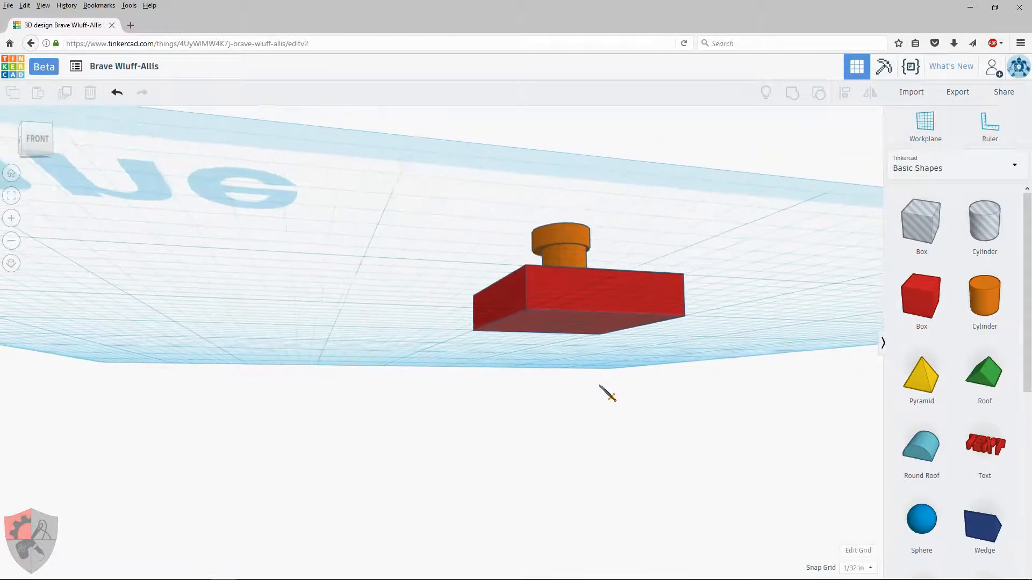
Nudge the cap in small increments on several sides, checking its alignment with the post from below and from the front
click(568, 236)
drag(568, 237, 572, 237)
right_drag(686, 265, 547, 263)
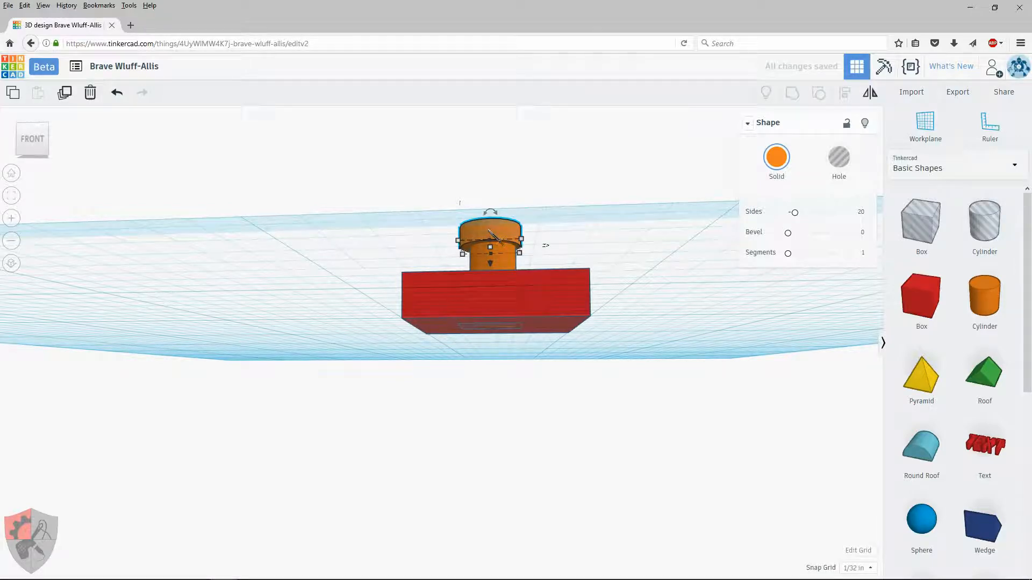
drag(488, 231, 485, 229)
right_drag(539, 237, 468, 268)
drag(275, 264, 277, 265)
right_drag(322, 352, 539, 362)
drag(520, 260, 517, 260)
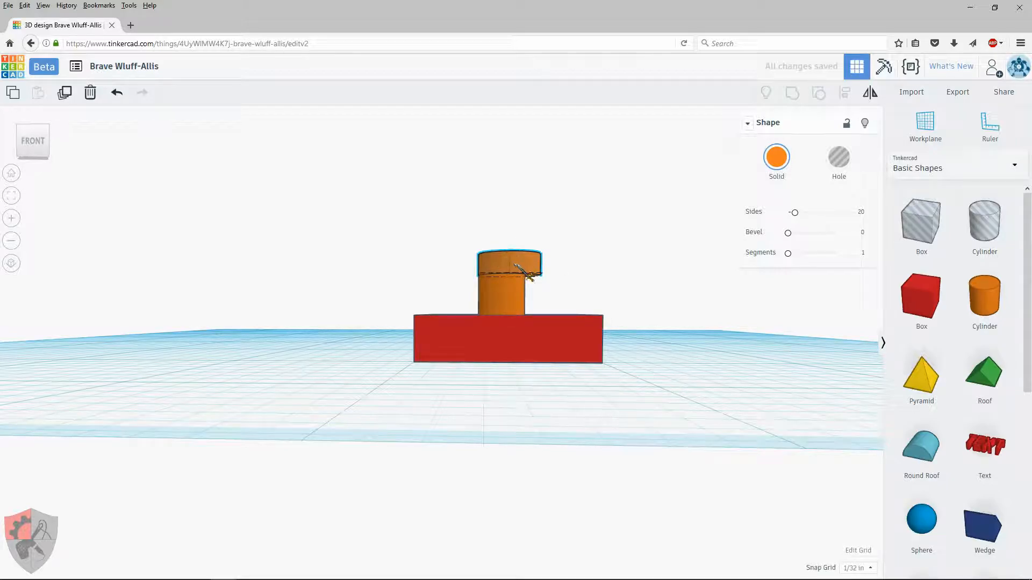
Try shifting the cap from a level front view, check its position from the side, and undo the last two moves
drag(511, 266, 529, 271)
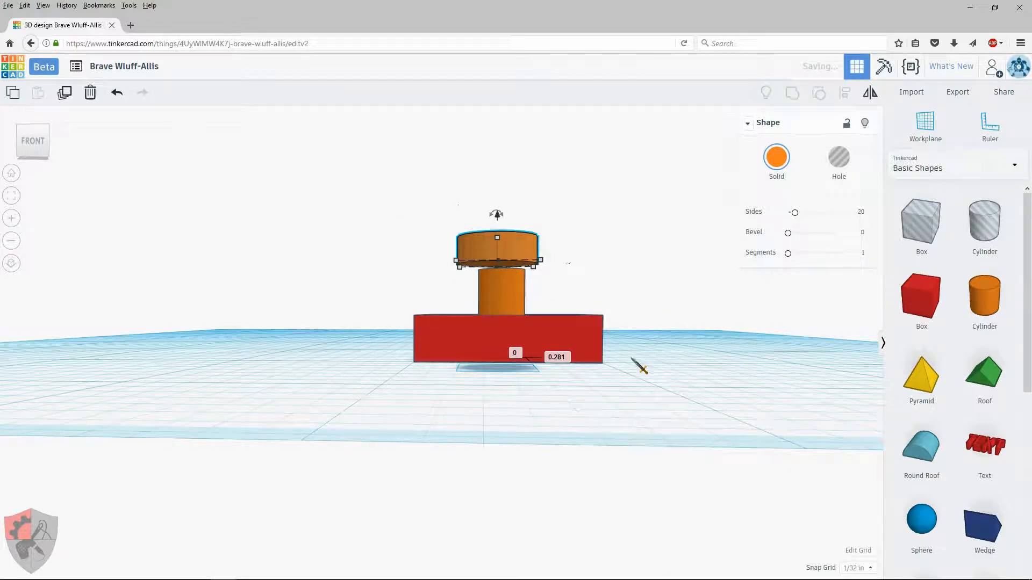
right_drag(617, 355, 616, 356)
right_drag(687, 326, 401, 354)
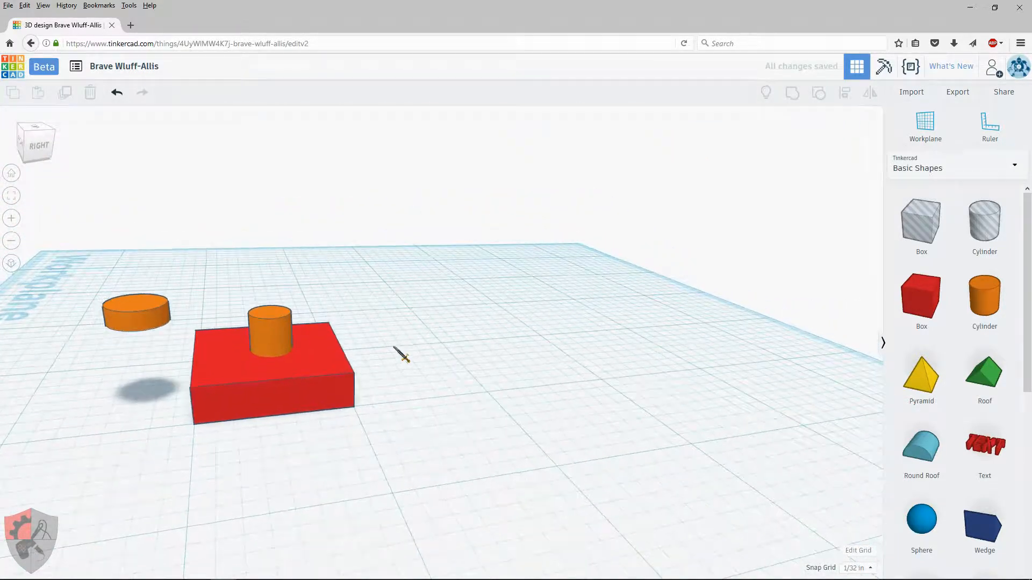
click(117, 93)
click(119, 95)
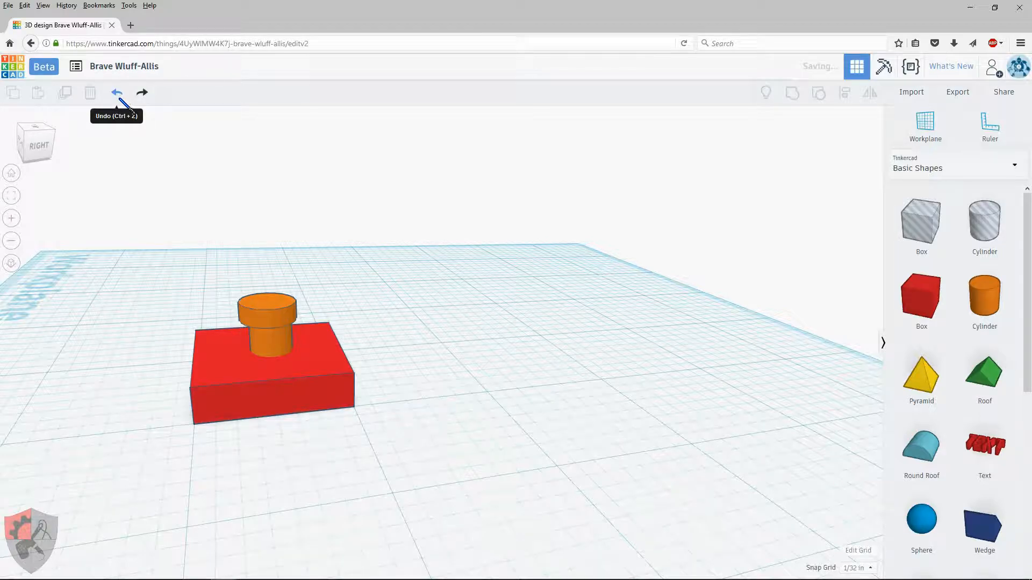
Nudge the cap -0.031 in sideways while looking from above to centre it over the post
right_drag(146, 336, 339, 393)
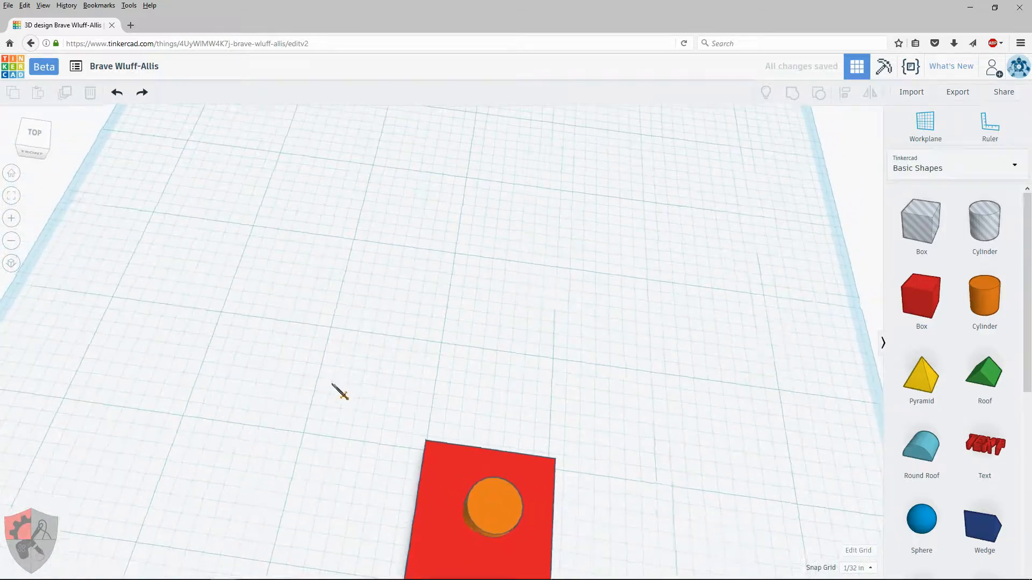
click(486, 508)
drag(471, 505, 469, 504)
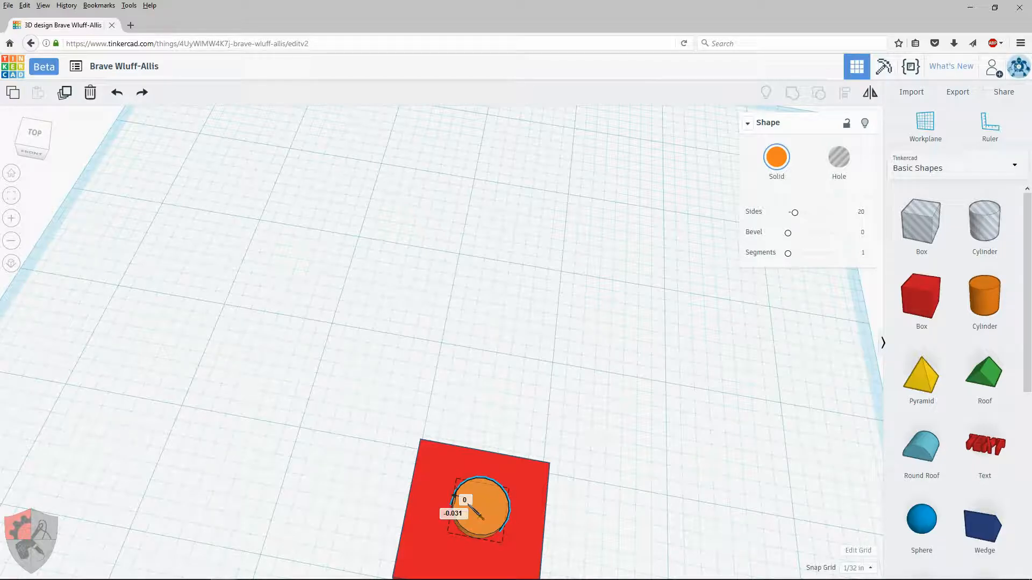
right_drag(284, 493, 495, 388)
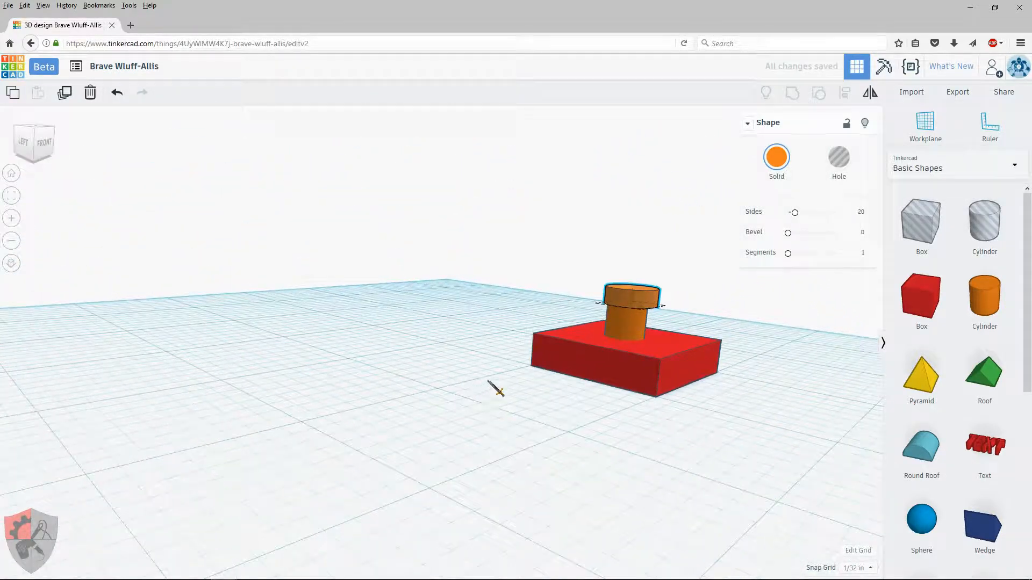
Examine how the cap lines up with the post from above, below and the front, using the home view and a close-up
right_drag(440, 342, 346, 348)
right_drag(387, 410, 442, 467)
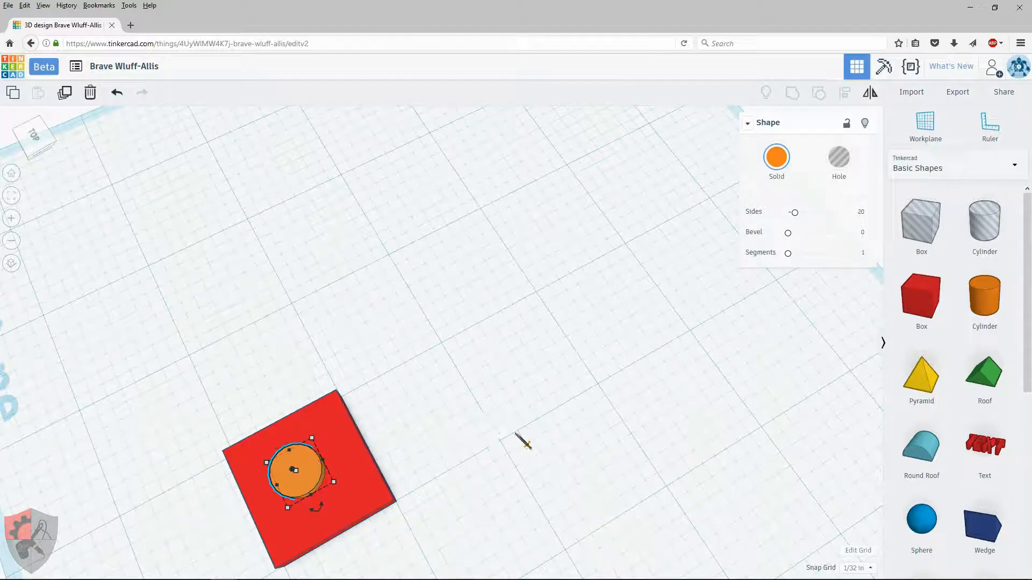
right_drag(547, 490, 461, 329)
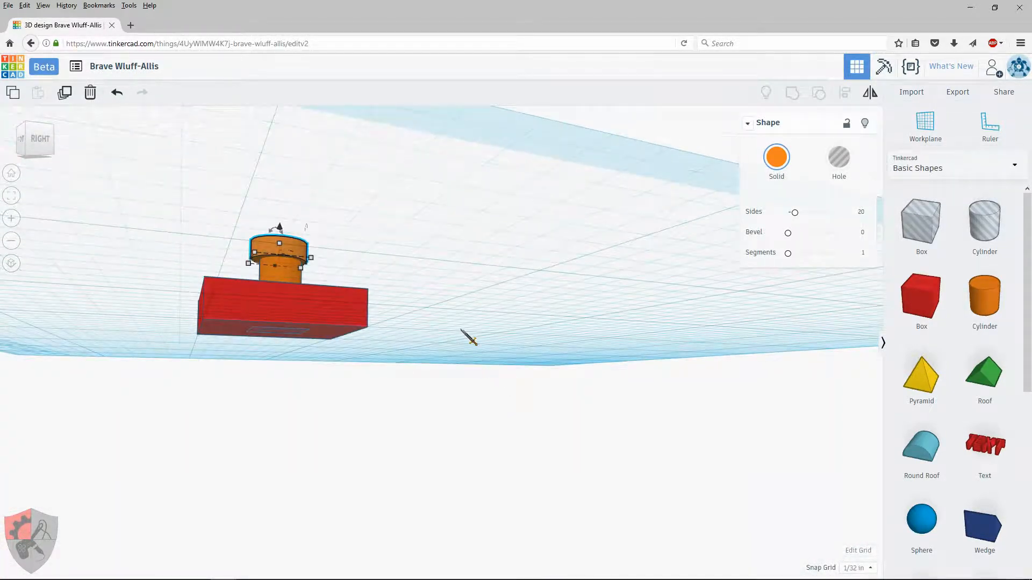
right_drag(430, 247, 619, 329)
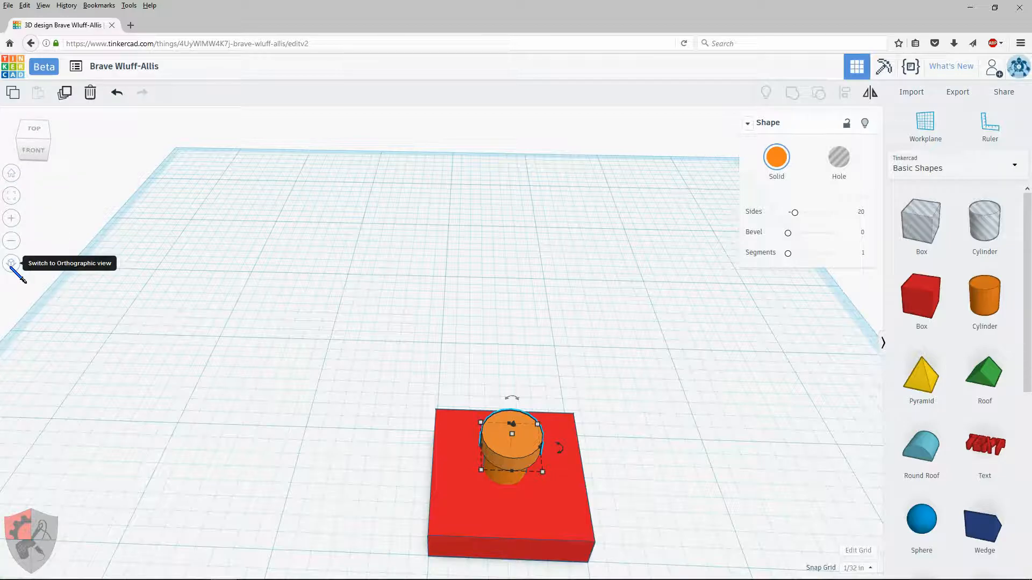
click(12, 173)
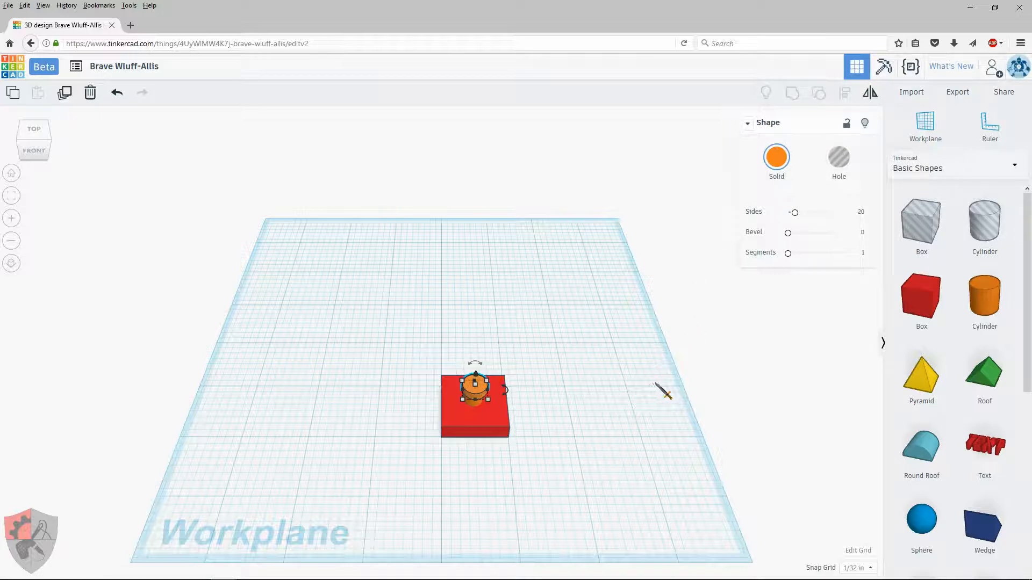
click(606, 408)
right_drag(606, 406, 595, 347)
scroll(579, 338, up, 8)
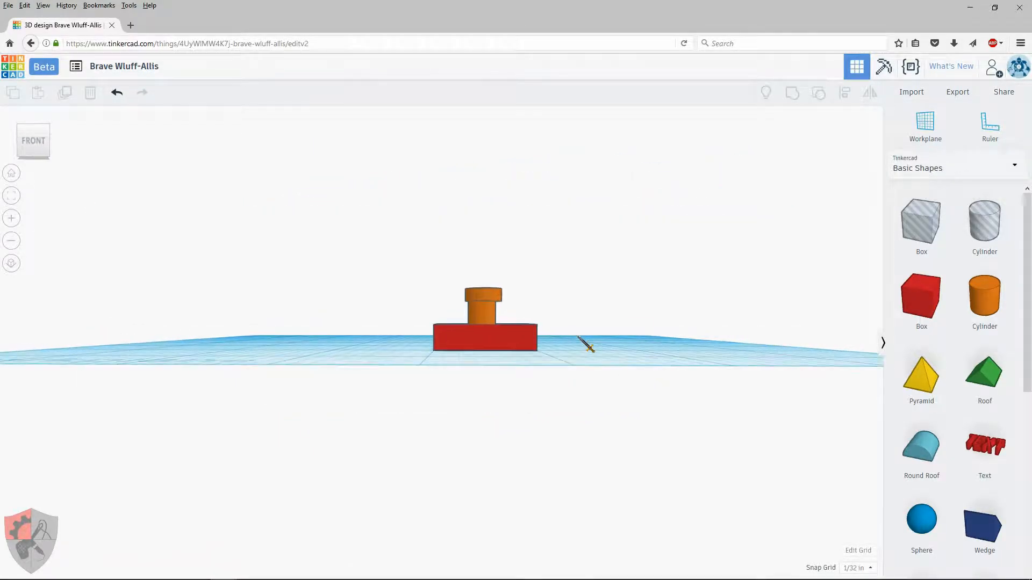
scroll(668, 325, up, 5)
right_drag(680, 328, 647, 328)
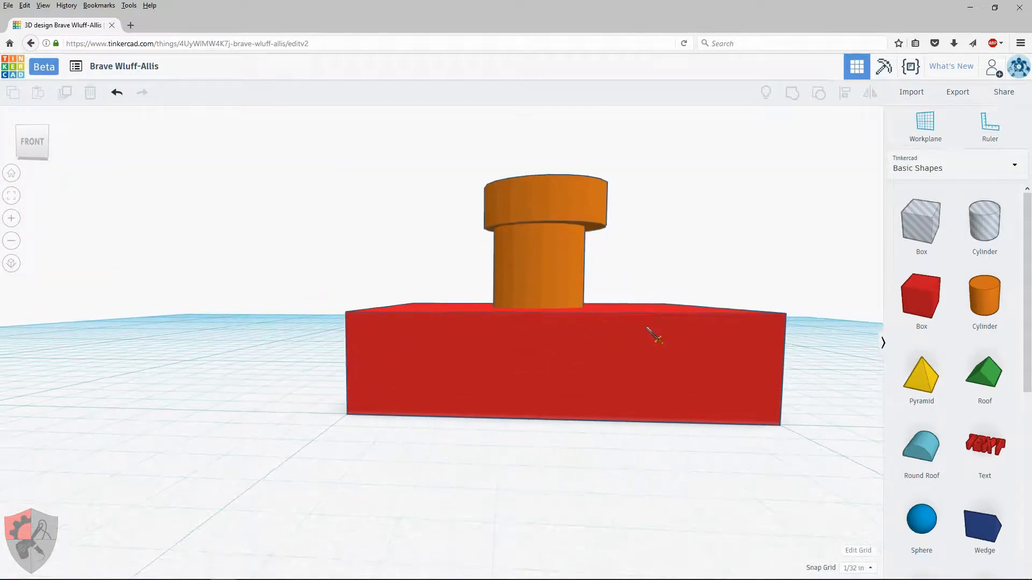
Select the post and cap together and place a ruler on the workplane to show their dimensions
click(547, 264)
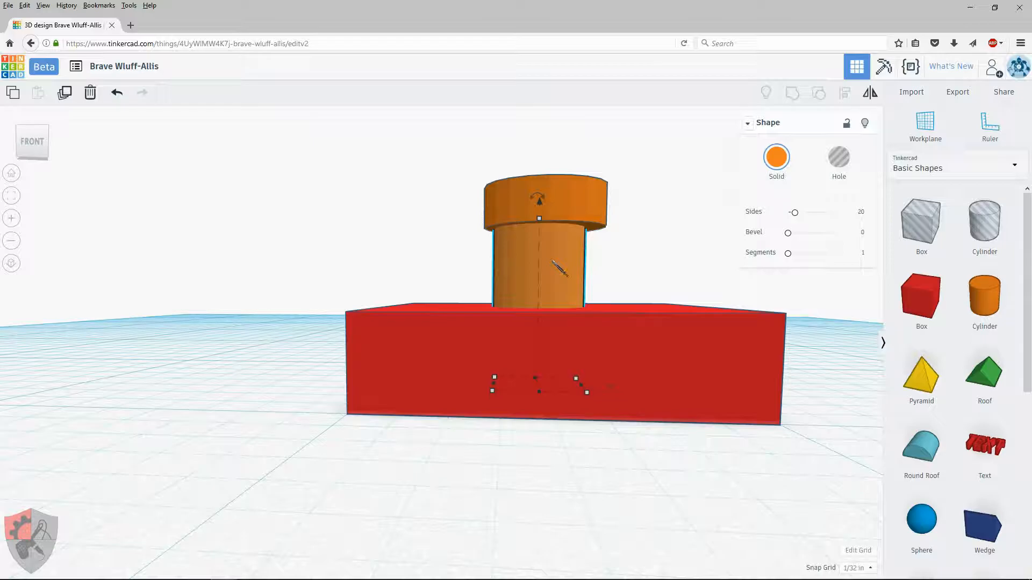
shift+click(594, 206)
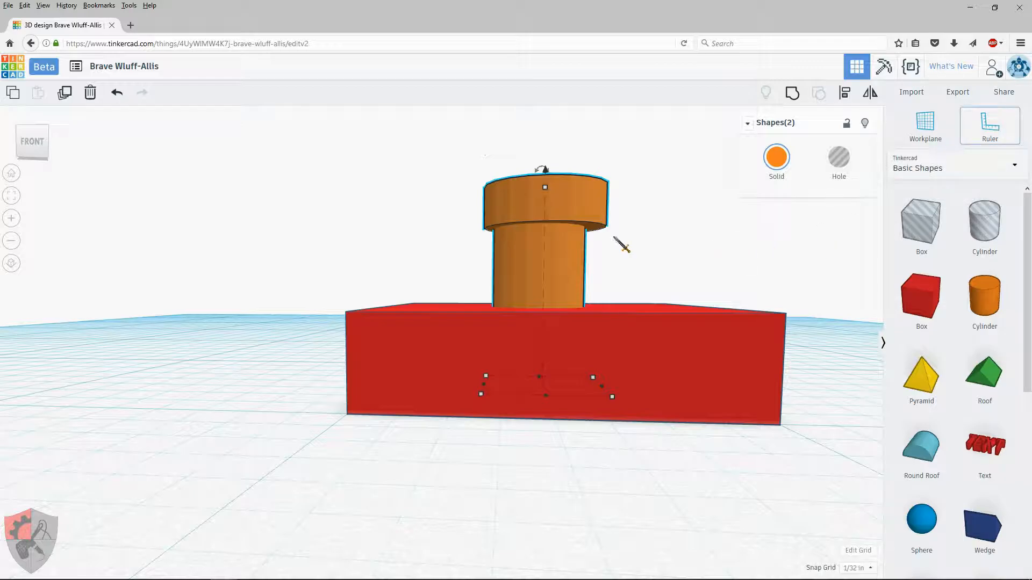
right_drag(692, 191, 715, 244)
right_drag(732, 280, 692, 247)
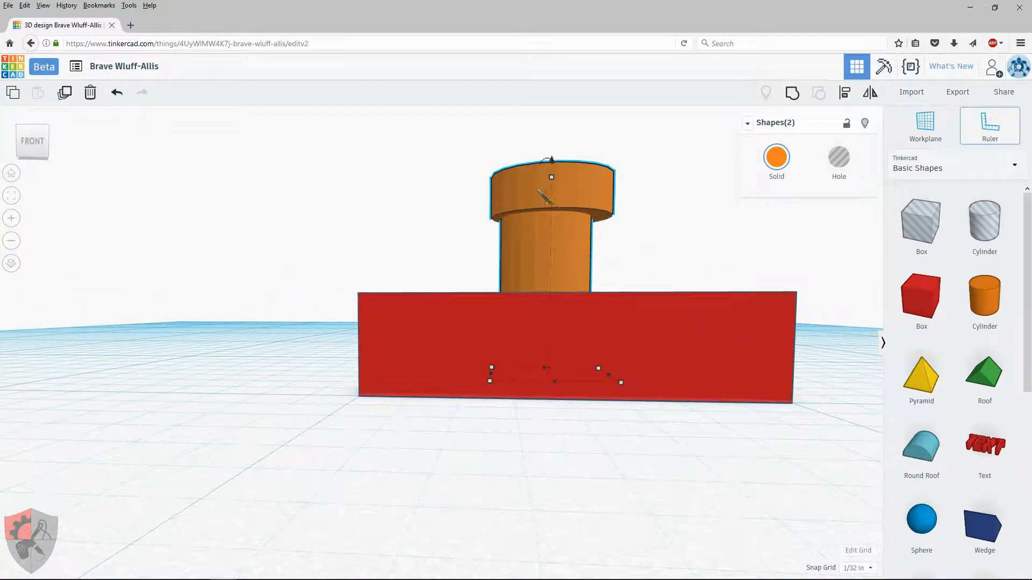
right_drag(397, 147, 681, 317)
right_drag(685, 316, 689, 337)
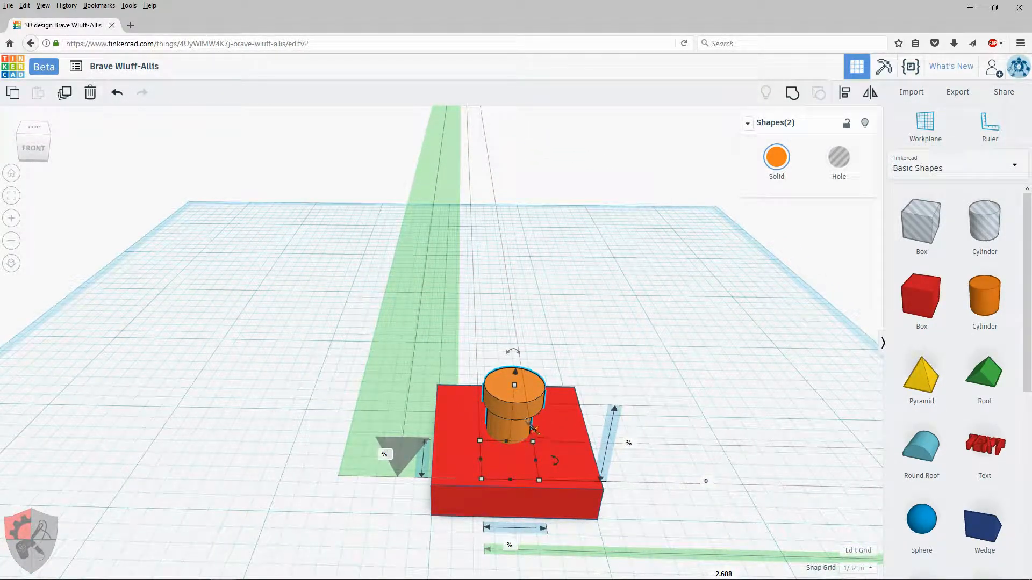
Compare the ruler dimensions of the cap and the post by selecting each in turn, and clear the selection
click(613, 369)
click(518, 403)
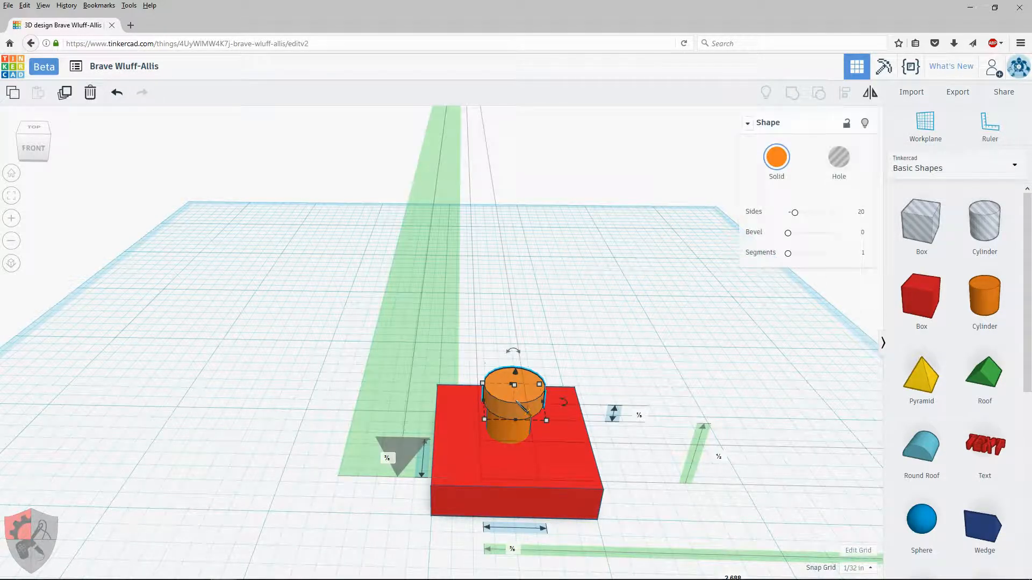
drag(519, 441, 521, 443)
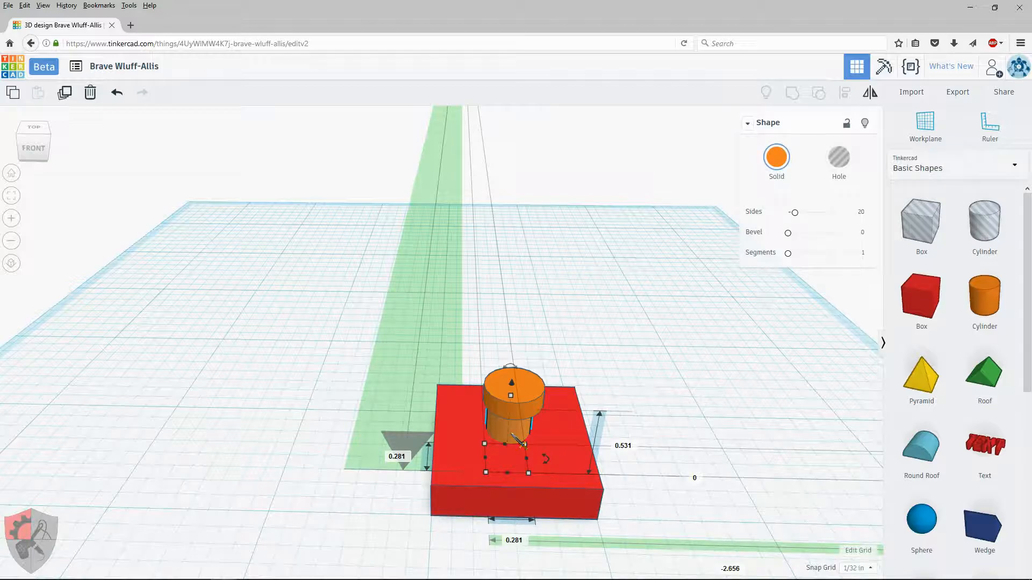
drag(540, 402, 540, 403)
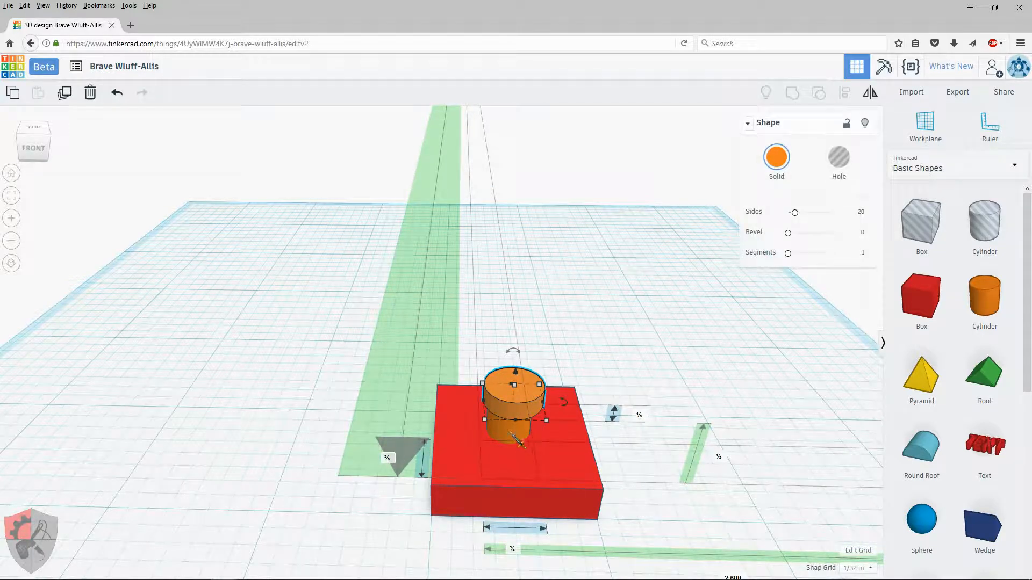
drag(514, 436, 514, 438)
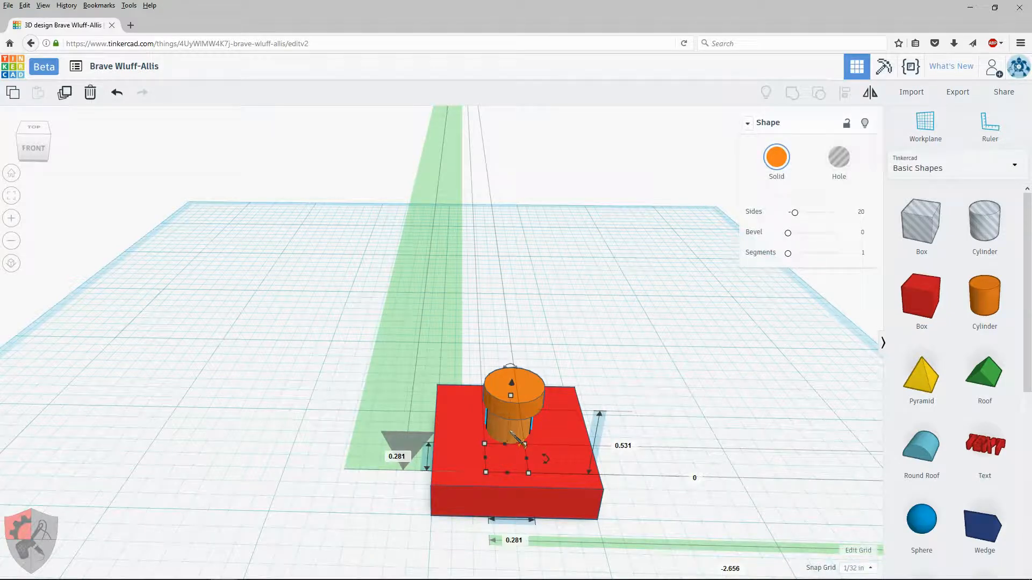
click(496, 522)
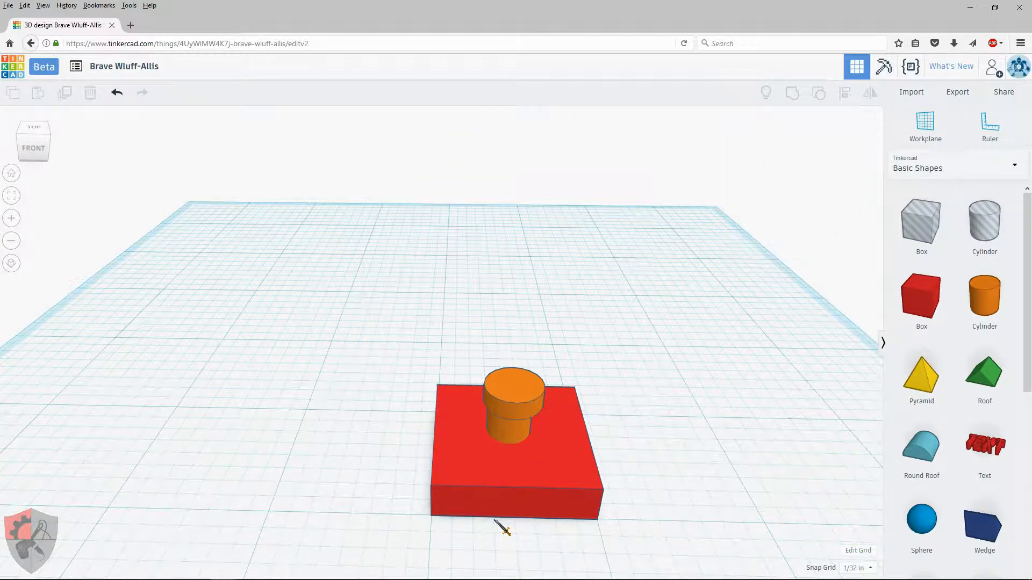
Select the cap and examine its ruler distances and rotation control from slightly different angles
click(524, 399)
right_drag(474, 526, 492, 518)
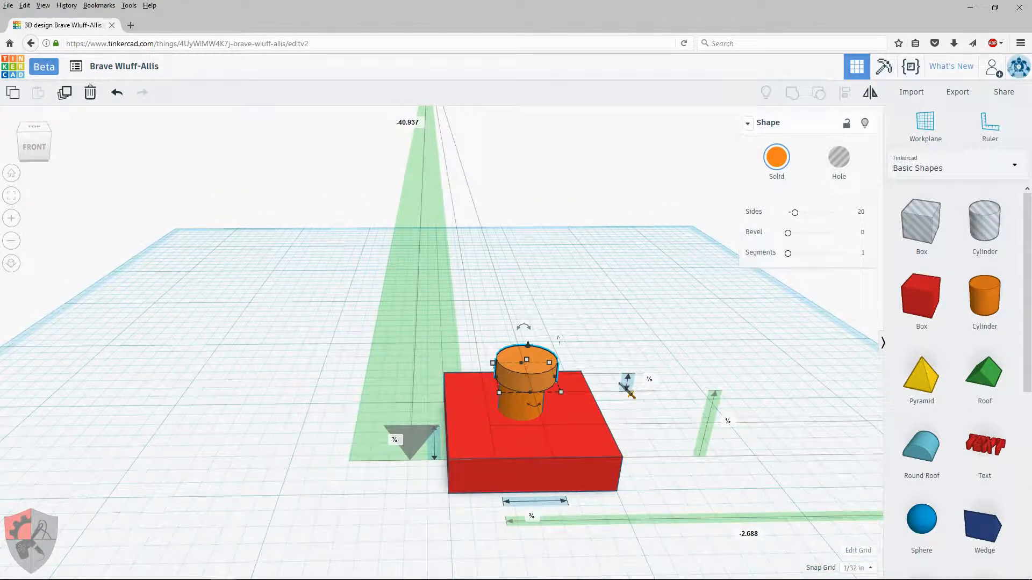
right_drag(628, 368, 680, 357)
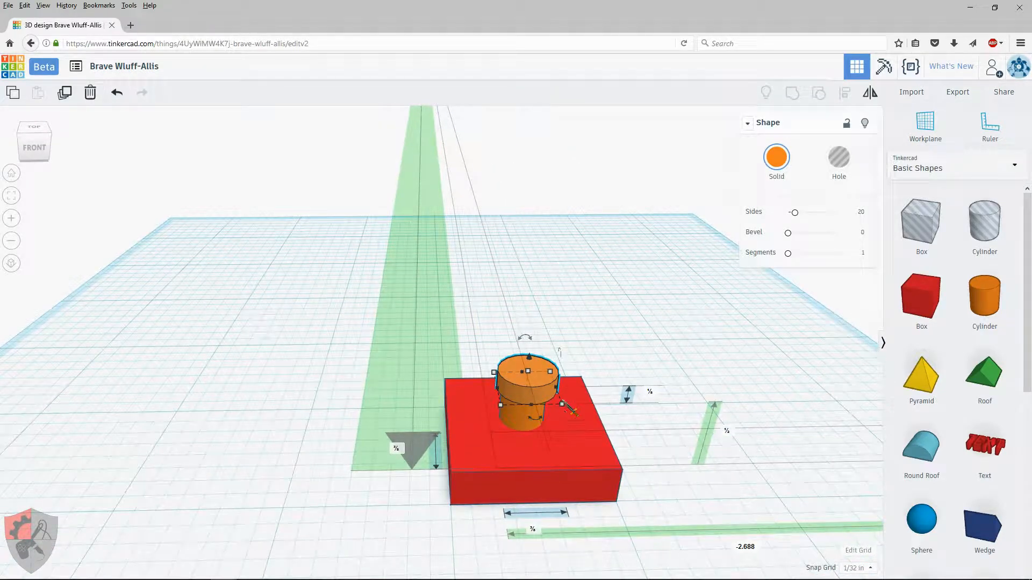
mouse_move(559, 350)
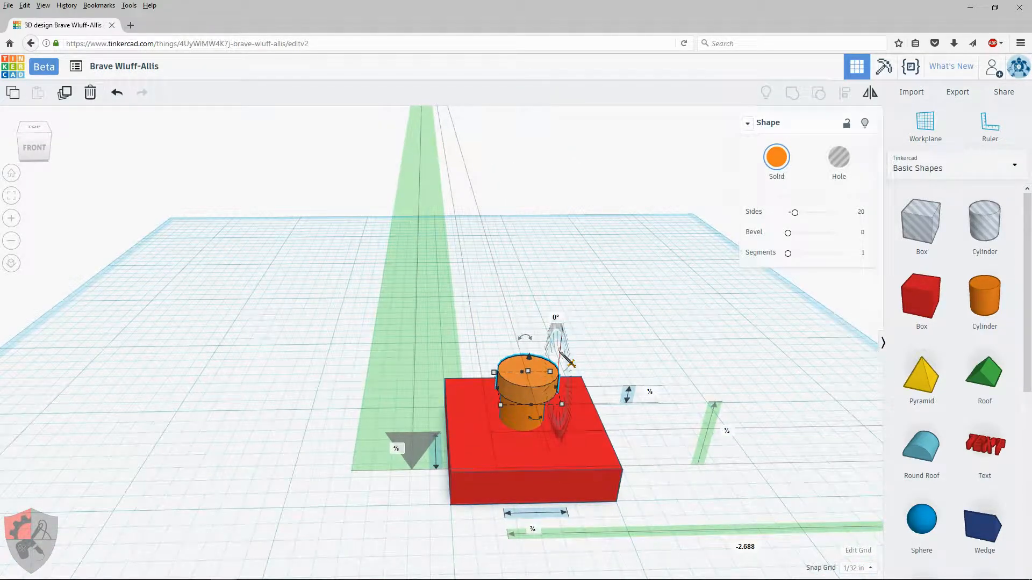
right_drag(604, 352, 693, 384)
Try the ruler at the edge of the workplane, remove it, and preview the Workplane tool beside the box
click(937, 129)
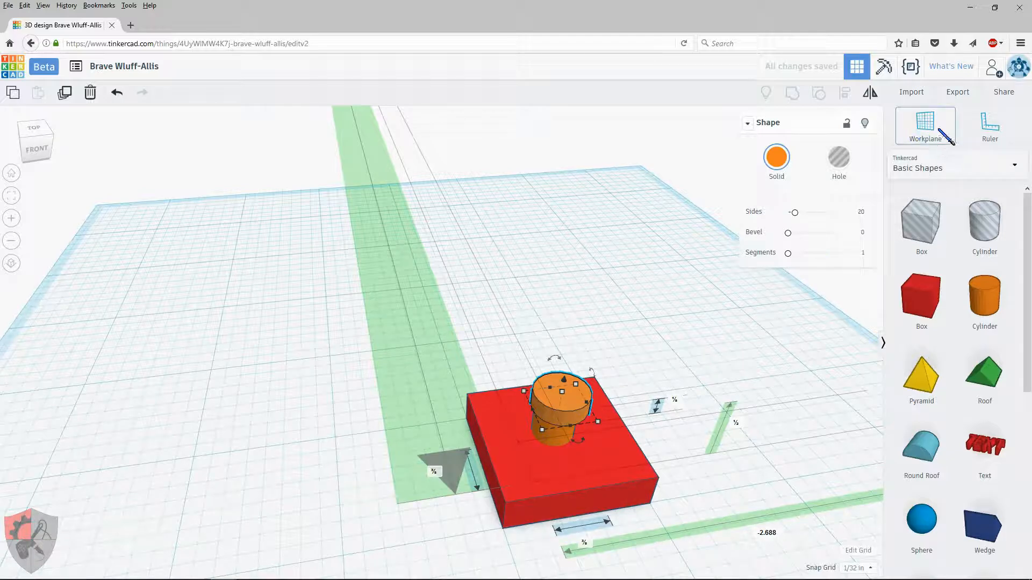
click(994, 135)
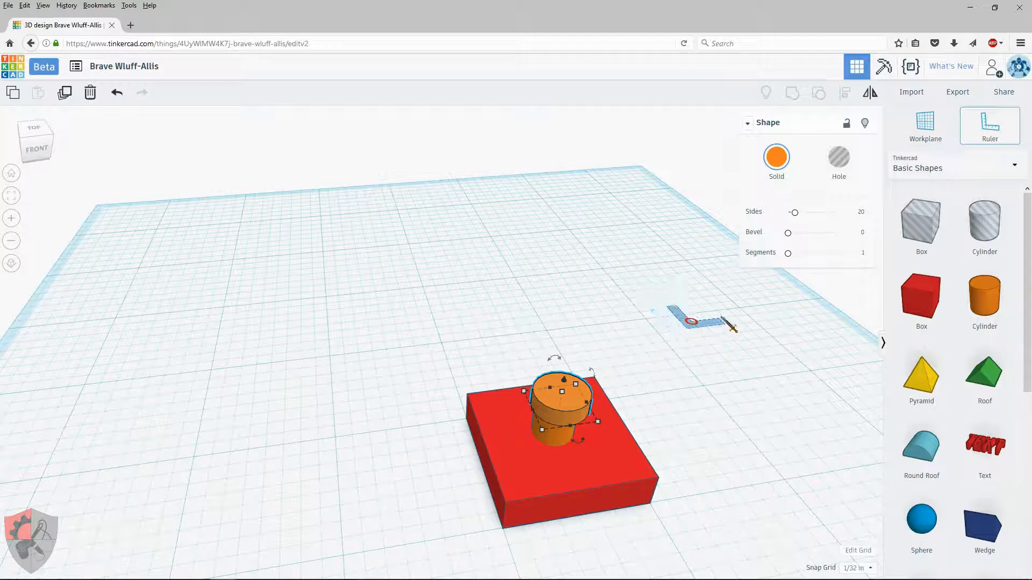
click(860, 286)
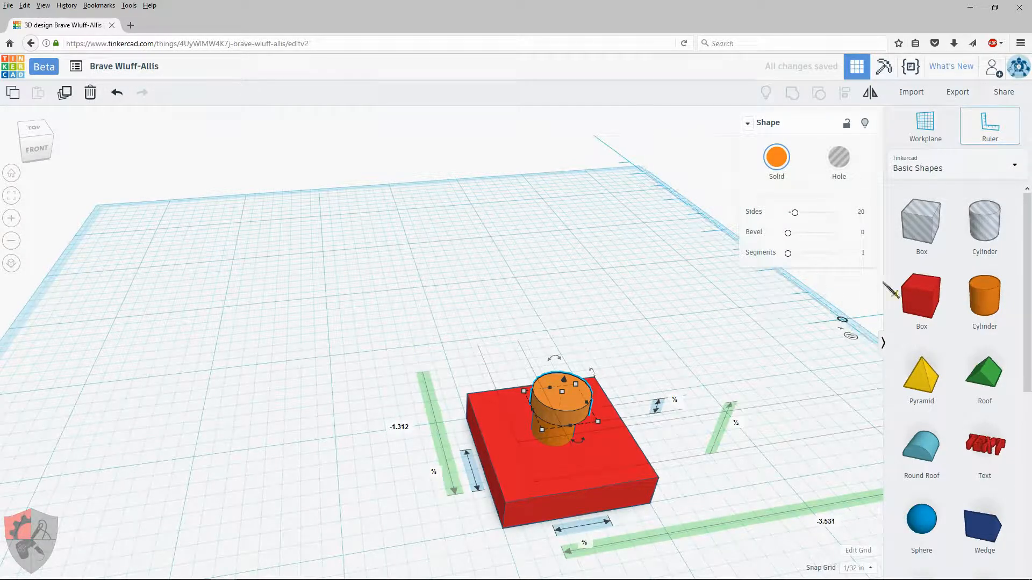
click(975, 141)
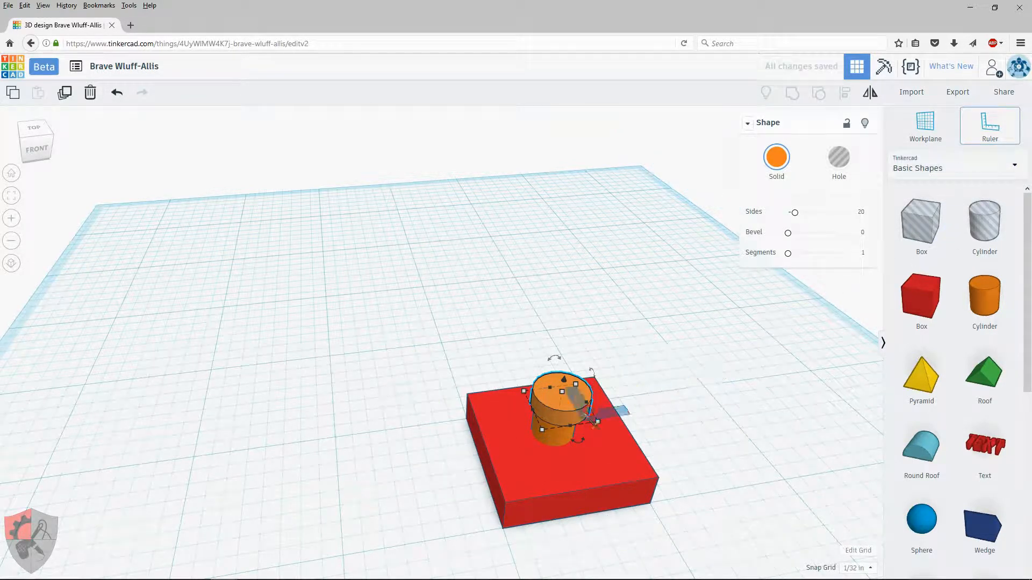
click(944, 137)
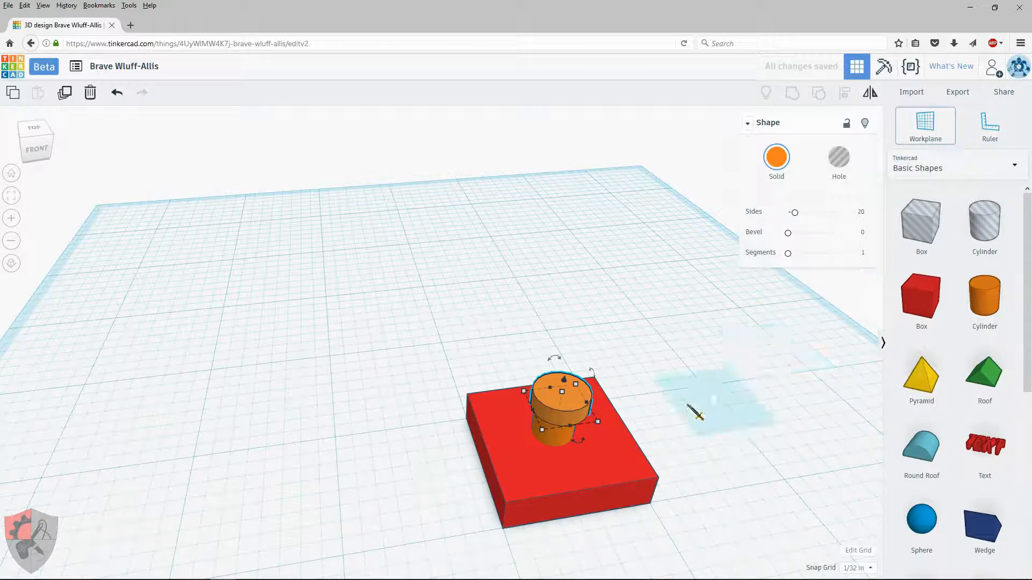
Lower the cap so that it overlaps the top of the post, checking their alignment from below and above
right_drag(697, 423, 626, 309)
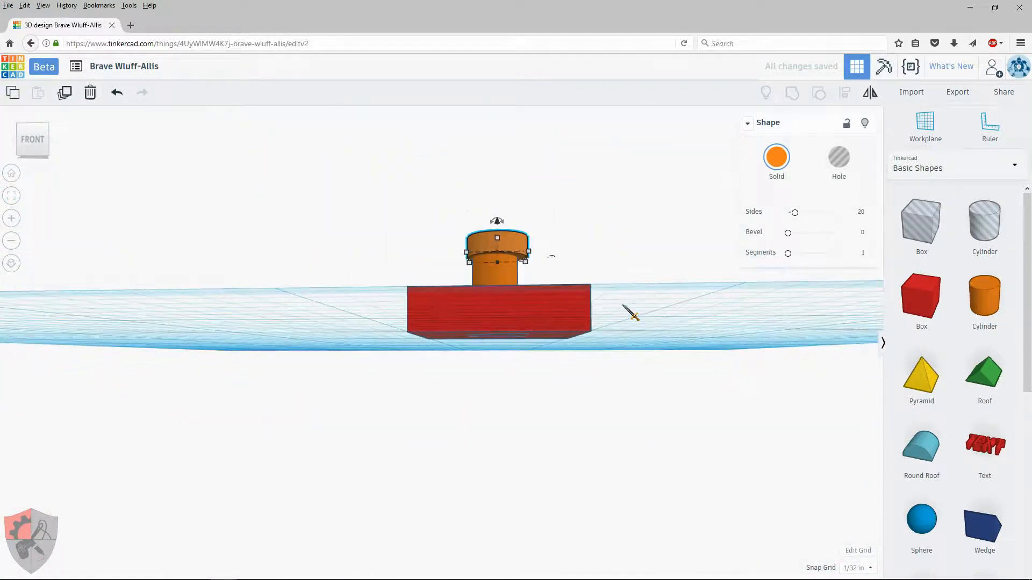
right_drag(612, 217, 615, 338)
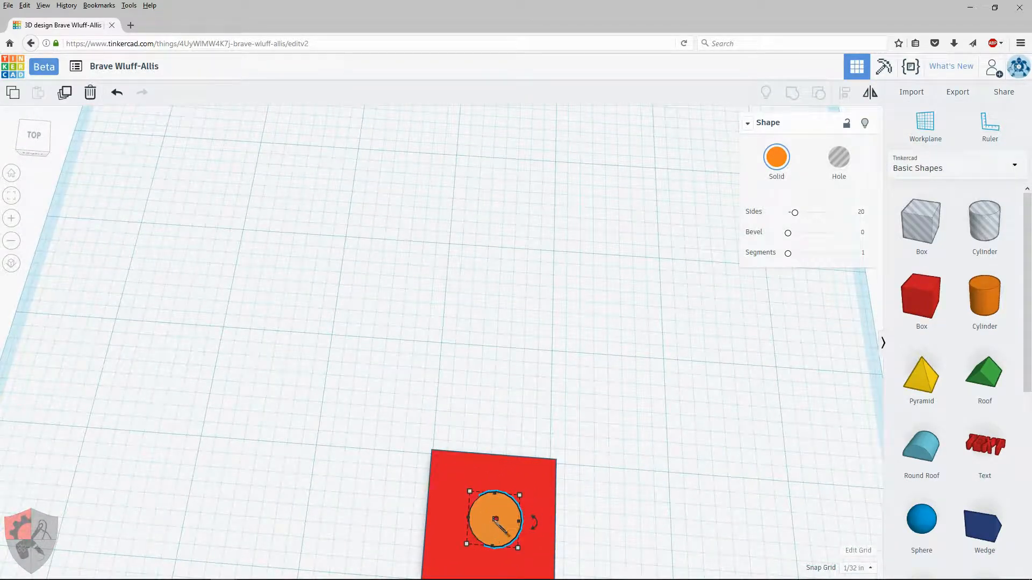
right_drag(606, 465, 640, 368)
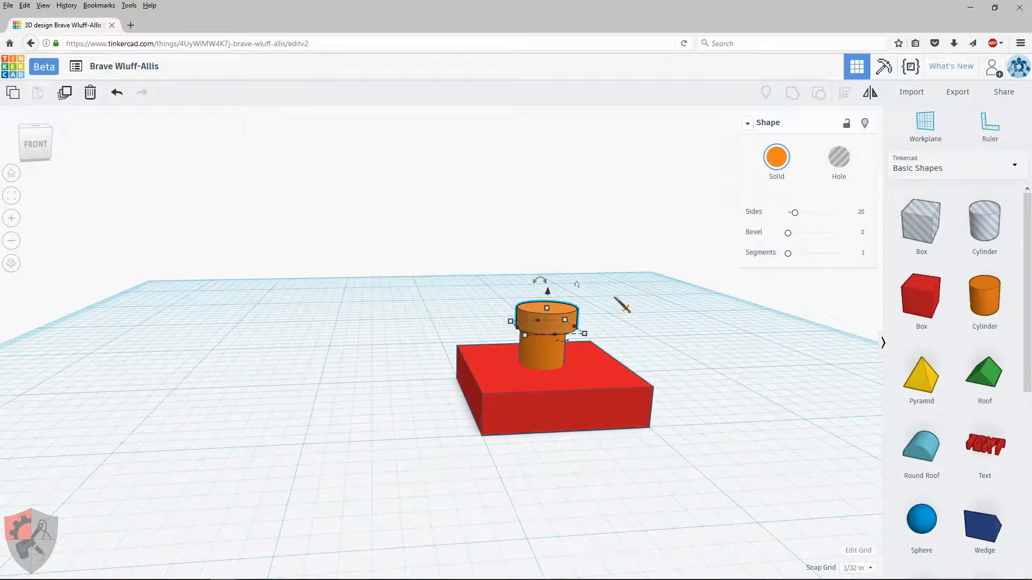
drag(554, 298, 554, 313)
right_drag(675, 260, 667, 346)
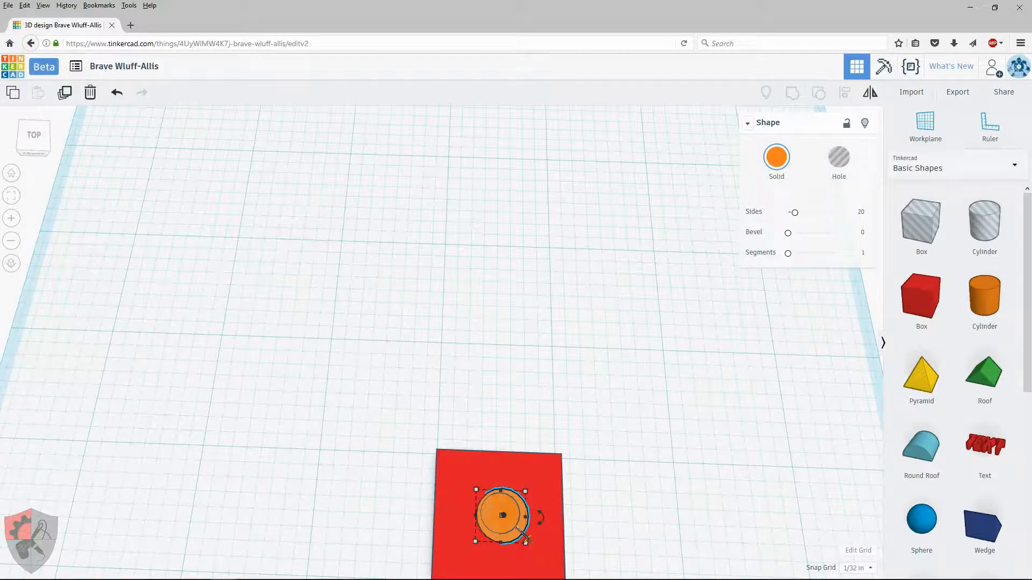
Select the cap and shift it 0.031 in sideways to centre it better over the post
drag(524, 532, 524, 532)
click(679, 516)
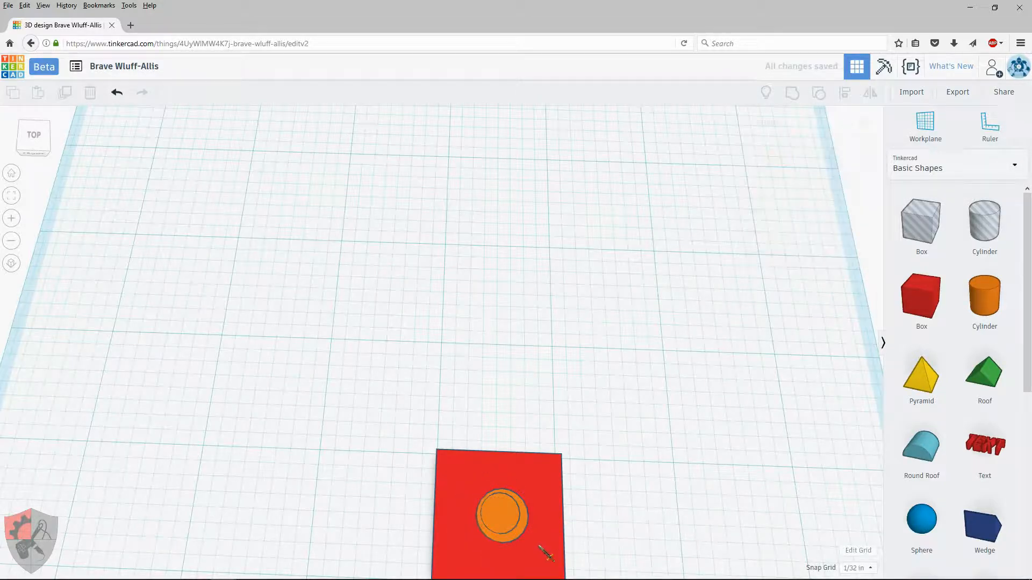
click(524, 546)
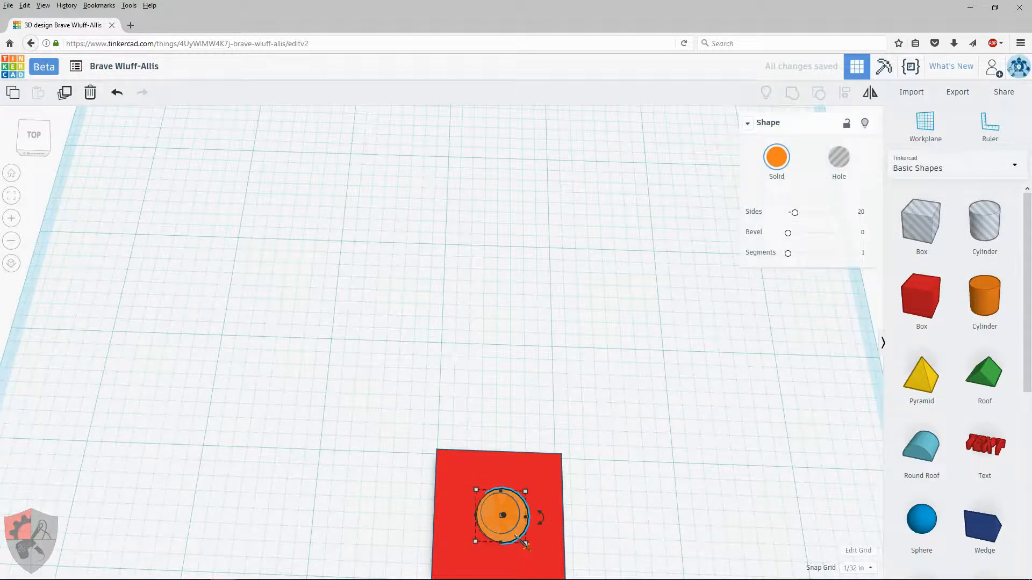
drag(524, 546, 517, 539)
Set the snap grid to 1/64 in and nudge the cap 0.016 in along both axes to centre it on the post
click(870, 568)
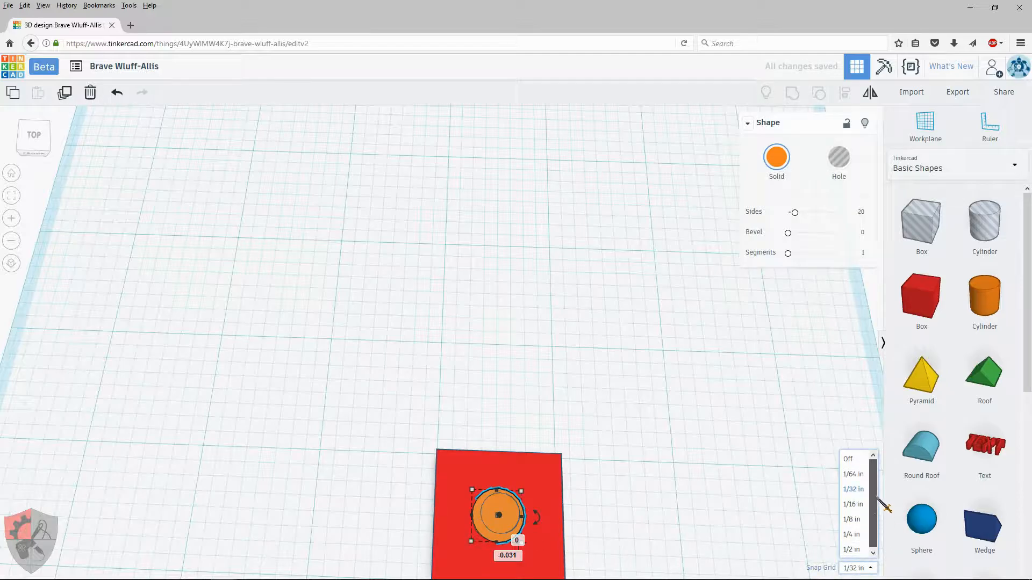
click(853, 474)
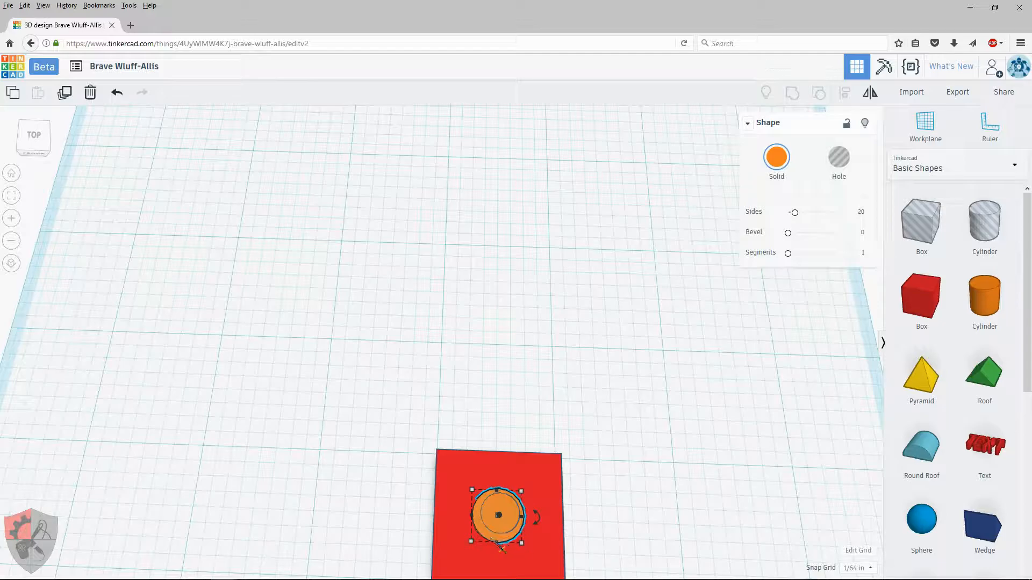
drag(495, 538, 498, 538)
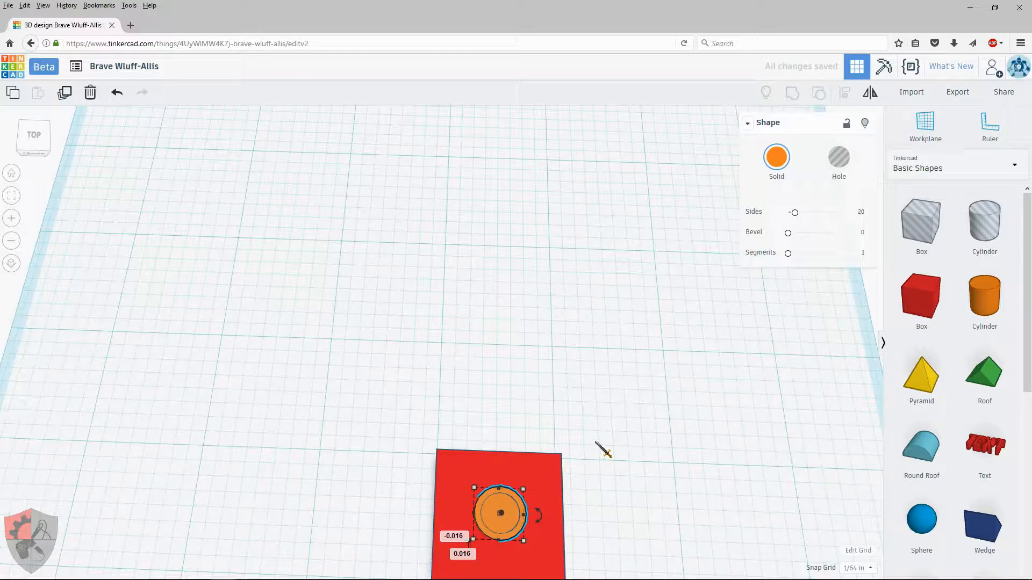
right_drag(650, 529, 581, 422)
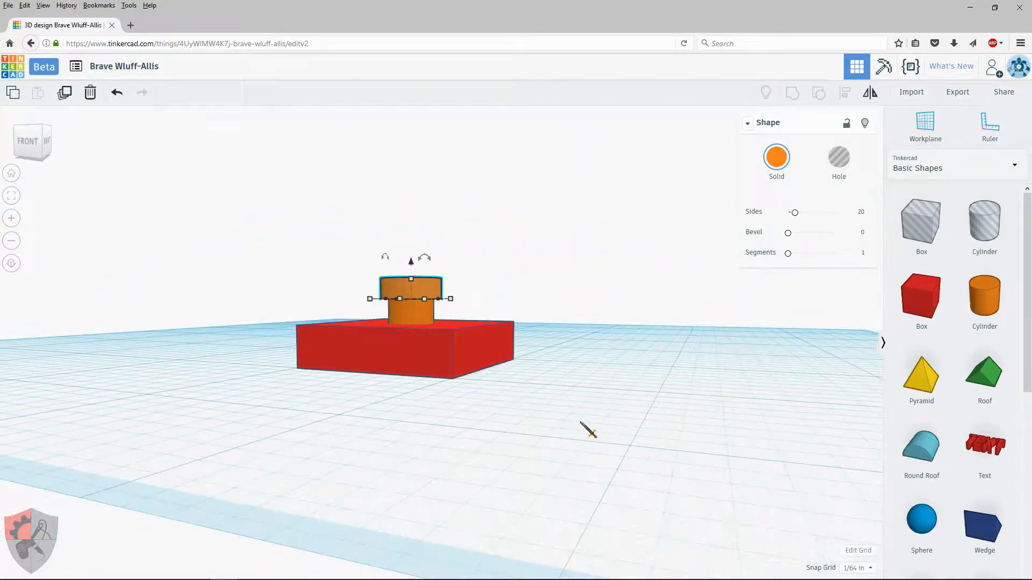
right_drag(518, 433, 517, 476)
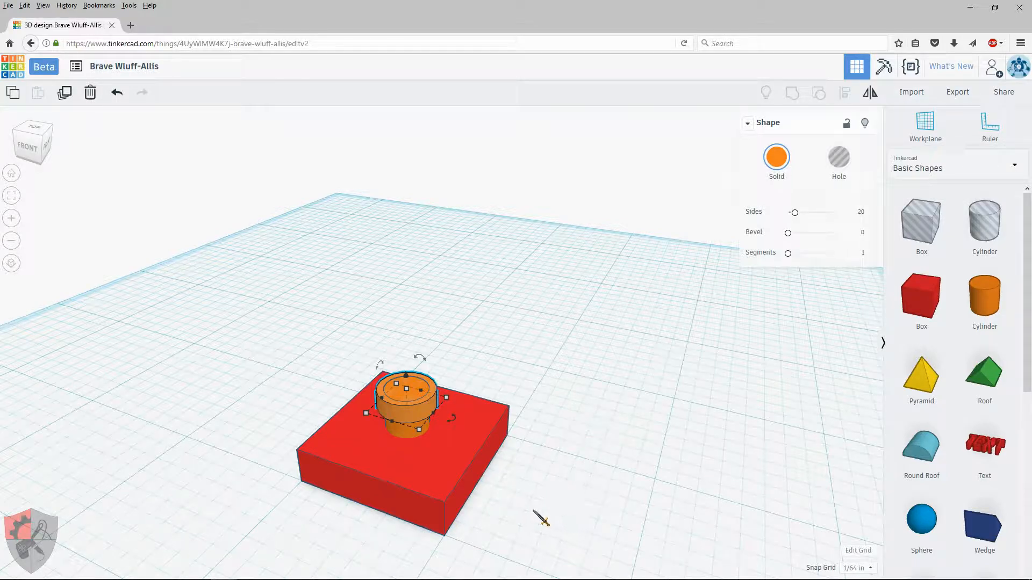
right_drag(530, 511, 536, 440)
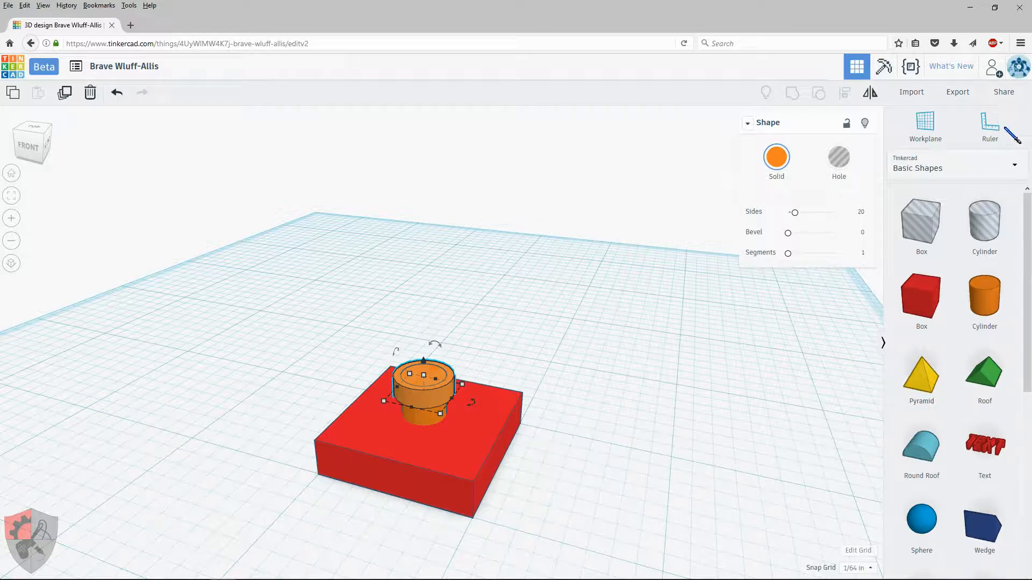
Export everything in the design as an .STL file and choose to save it instead of opening it
click(960, 92)
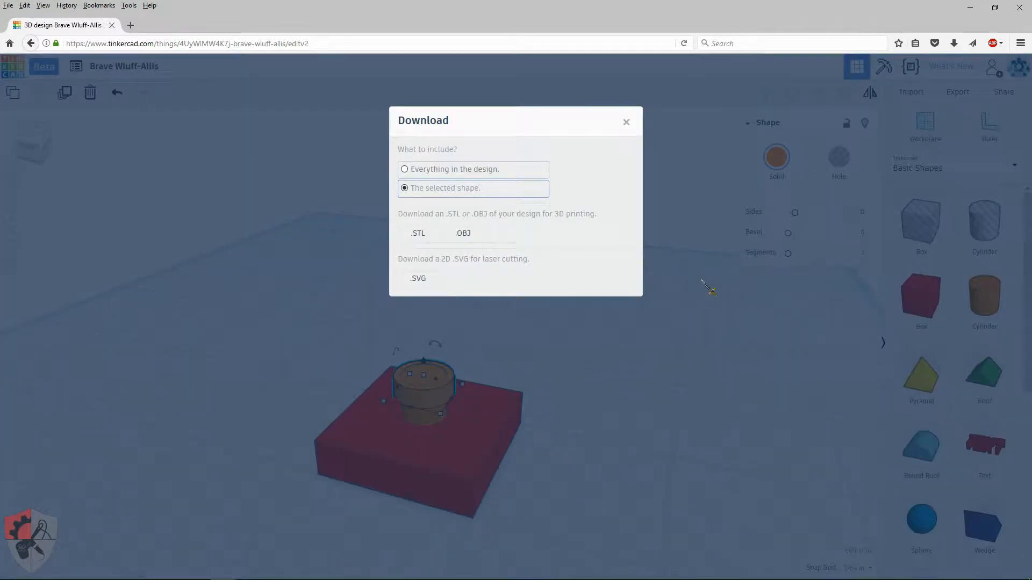
click(404, 169)
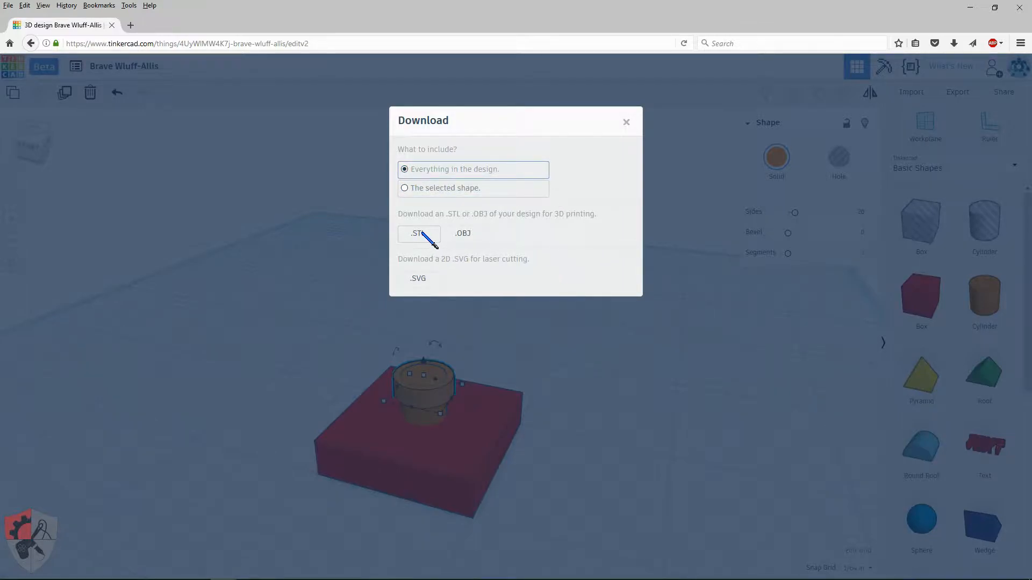
click(430, 239)
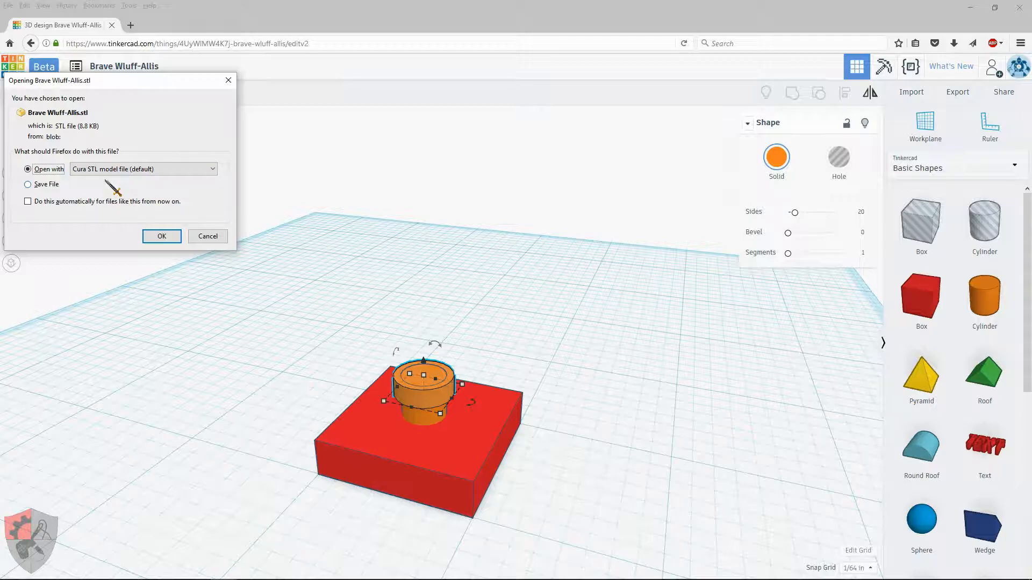
click(34, 185)
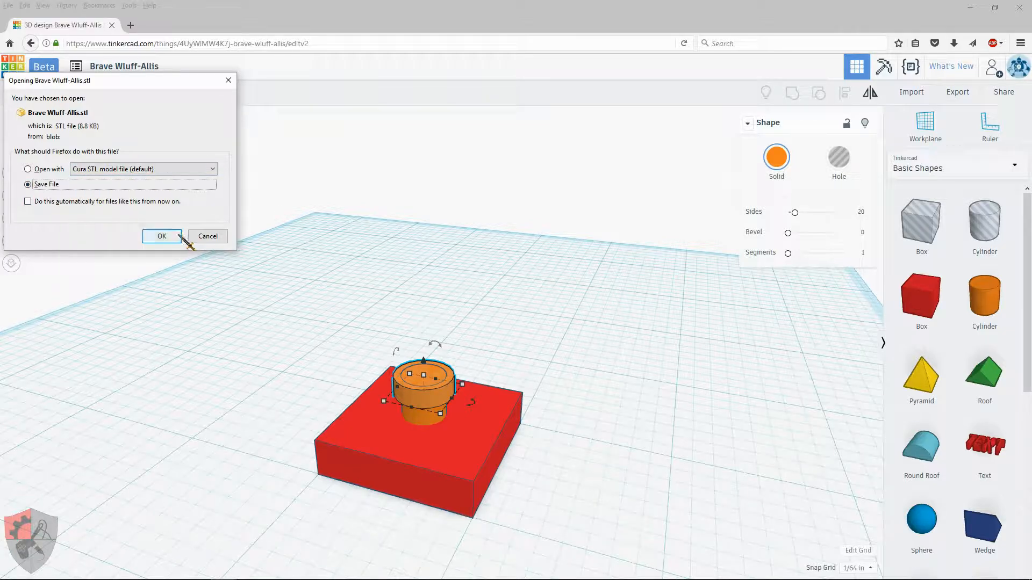
click(162, 237)
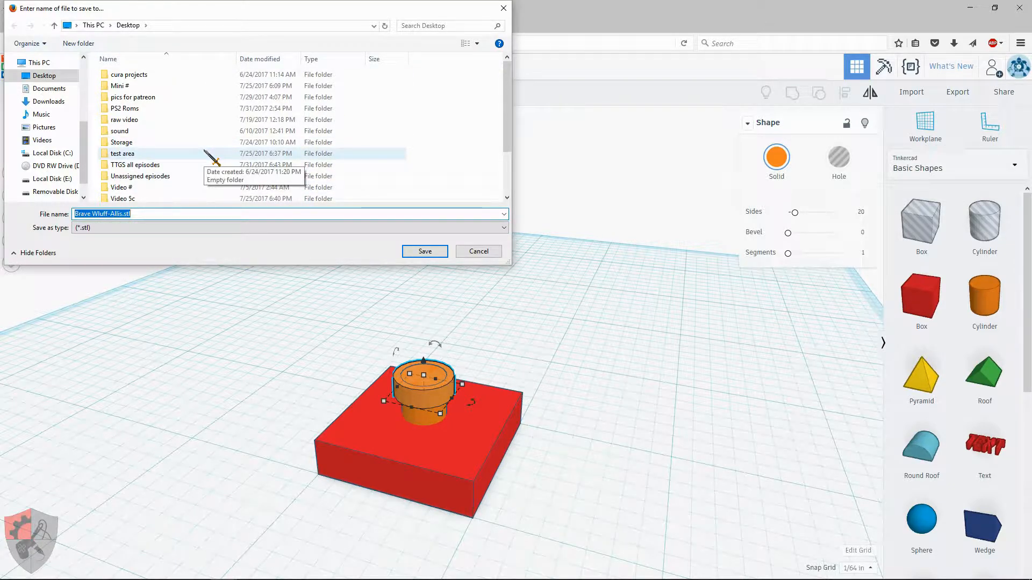
Save the export as Brave Wluff-Allis.stl in the cura projects folder on the Desktop
scroll(205, 150, down, 3)
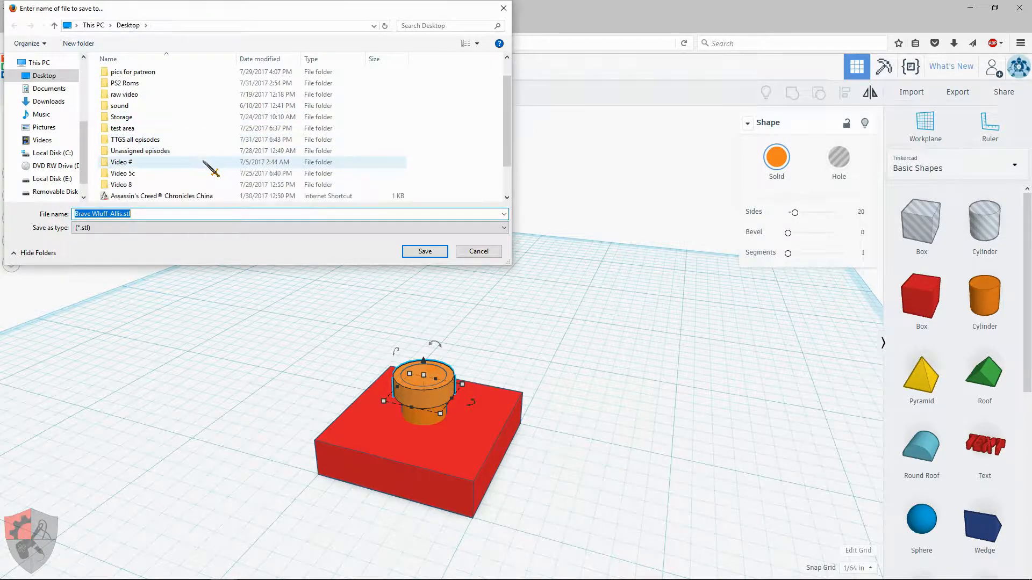
scroll(209, 177, up, 1)
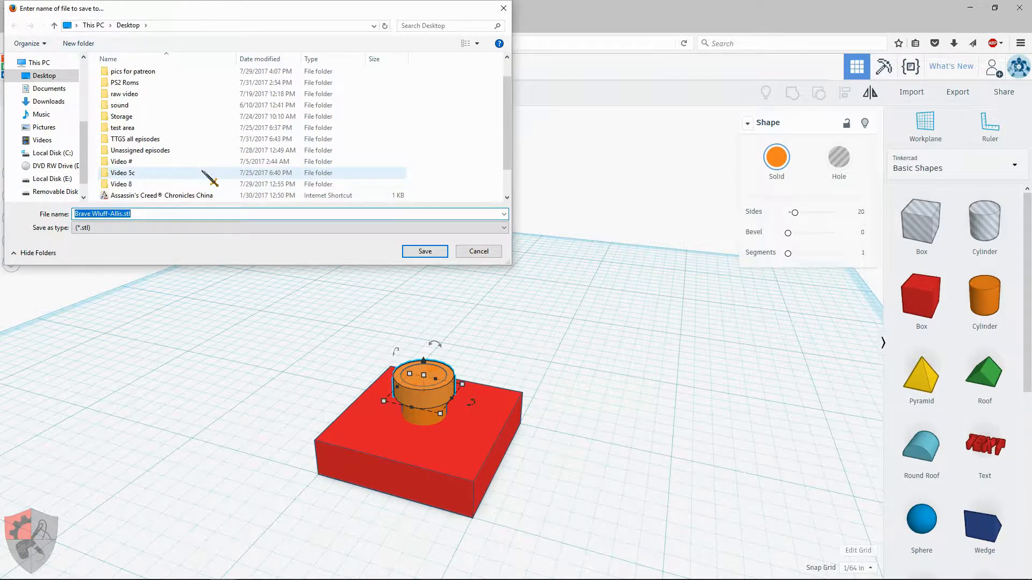
scroll(203, 171, up, 1)
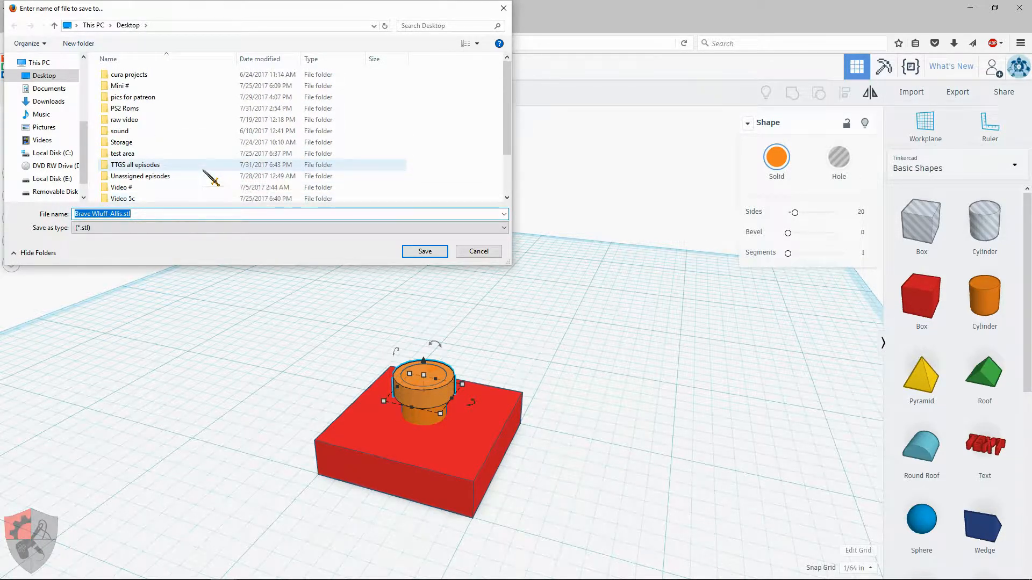
double_click(141, 76)
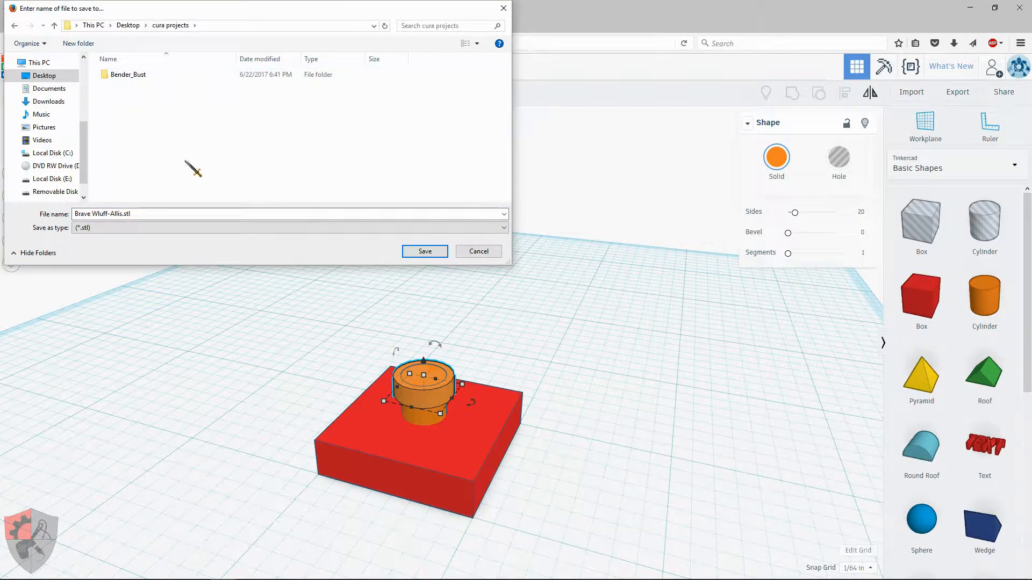
click(428, 251)
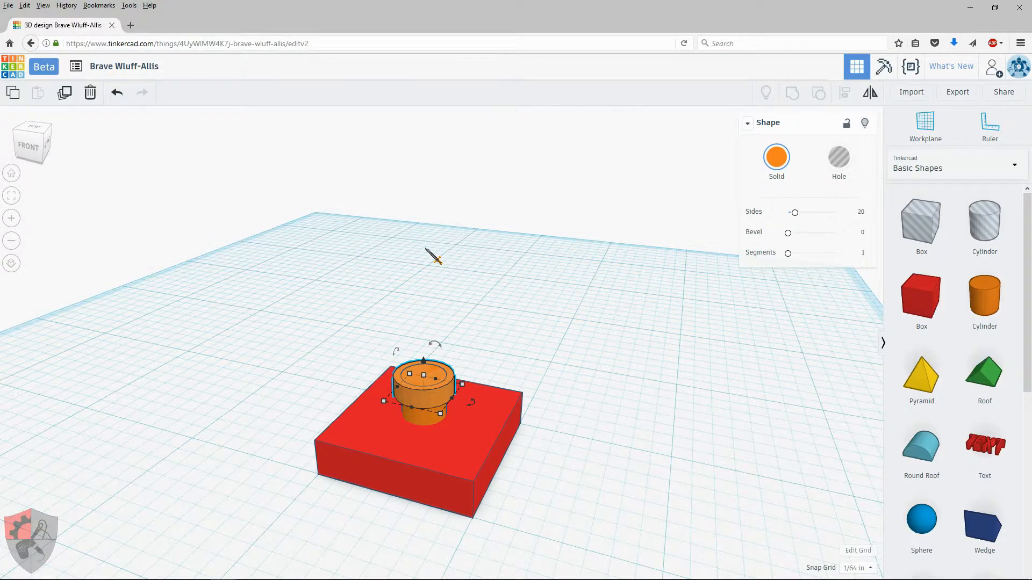